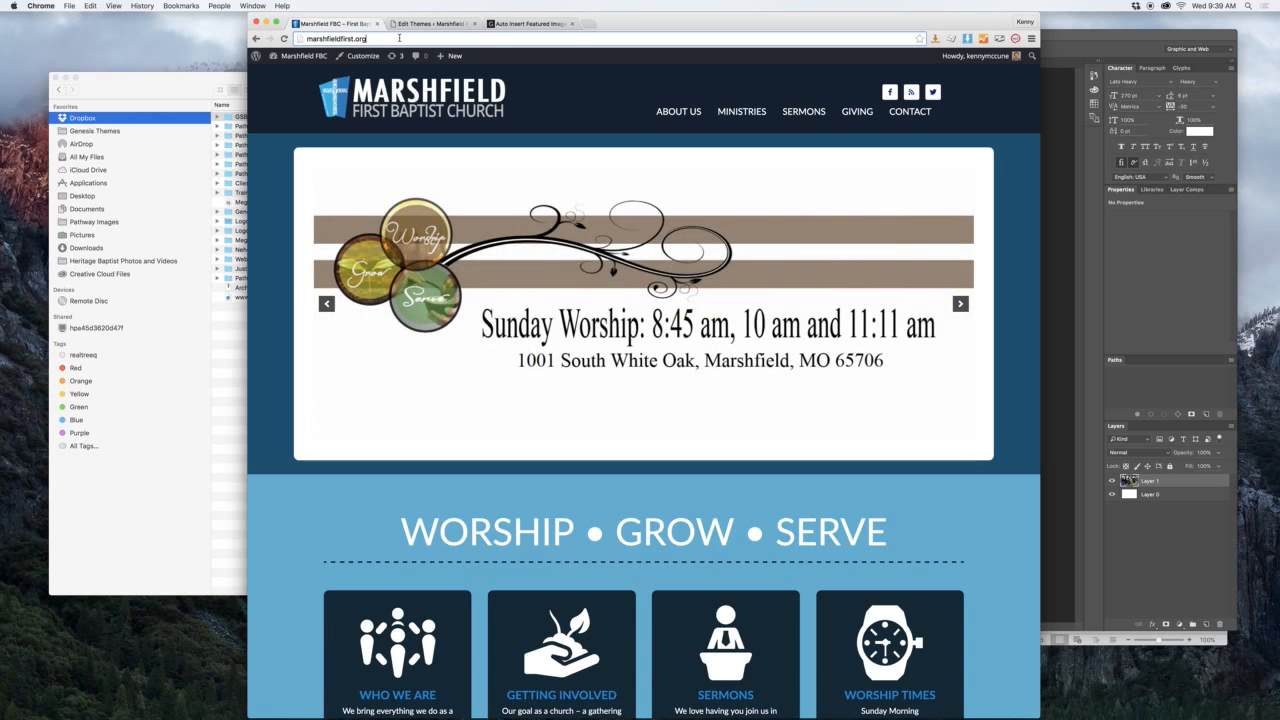
# Step: Open the blog page at marshfieldfirst.org/blog and look through the listed sample posts
pyautogui.write('blog')
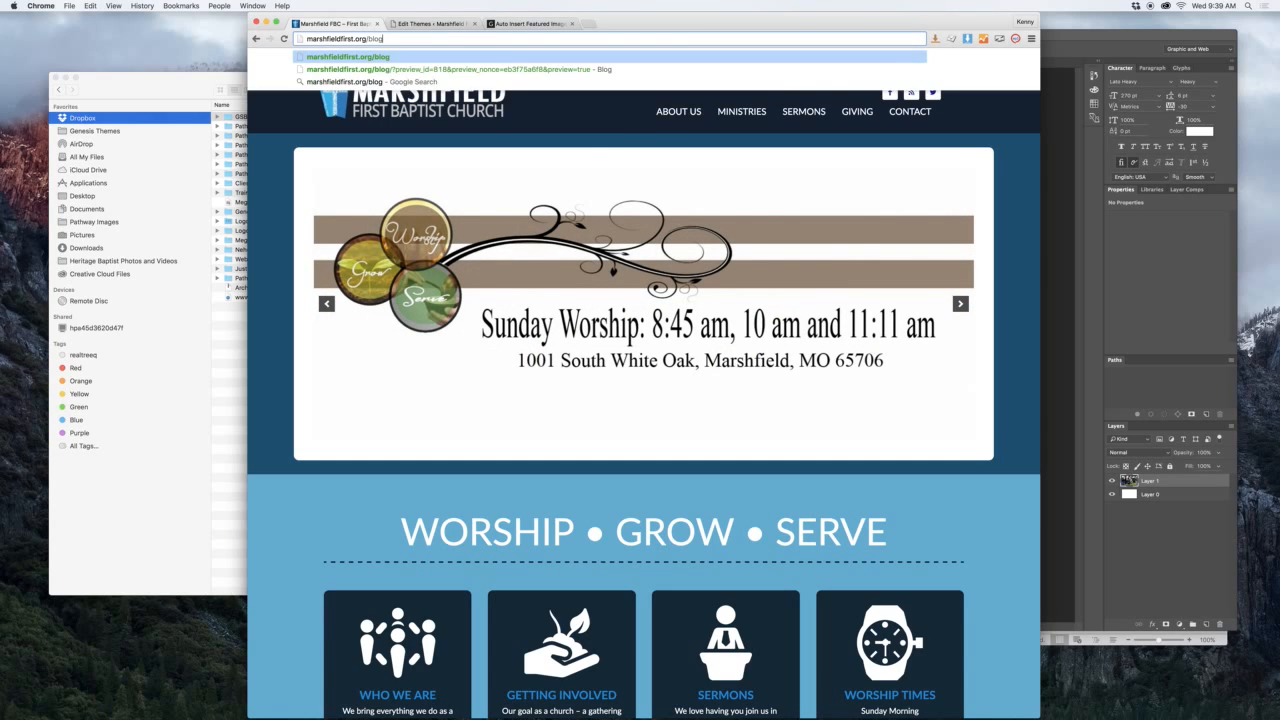
pyautogui.press('Return')
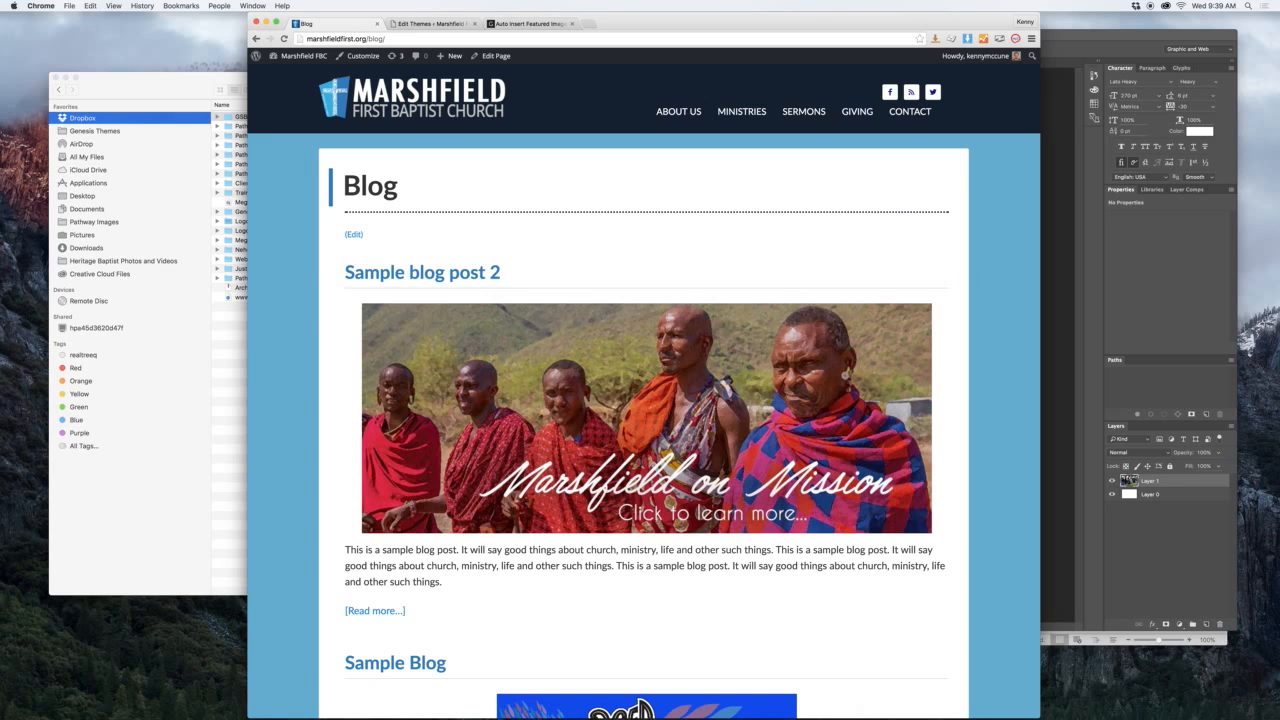
pyautogui.scroll(-6, 722, 258)
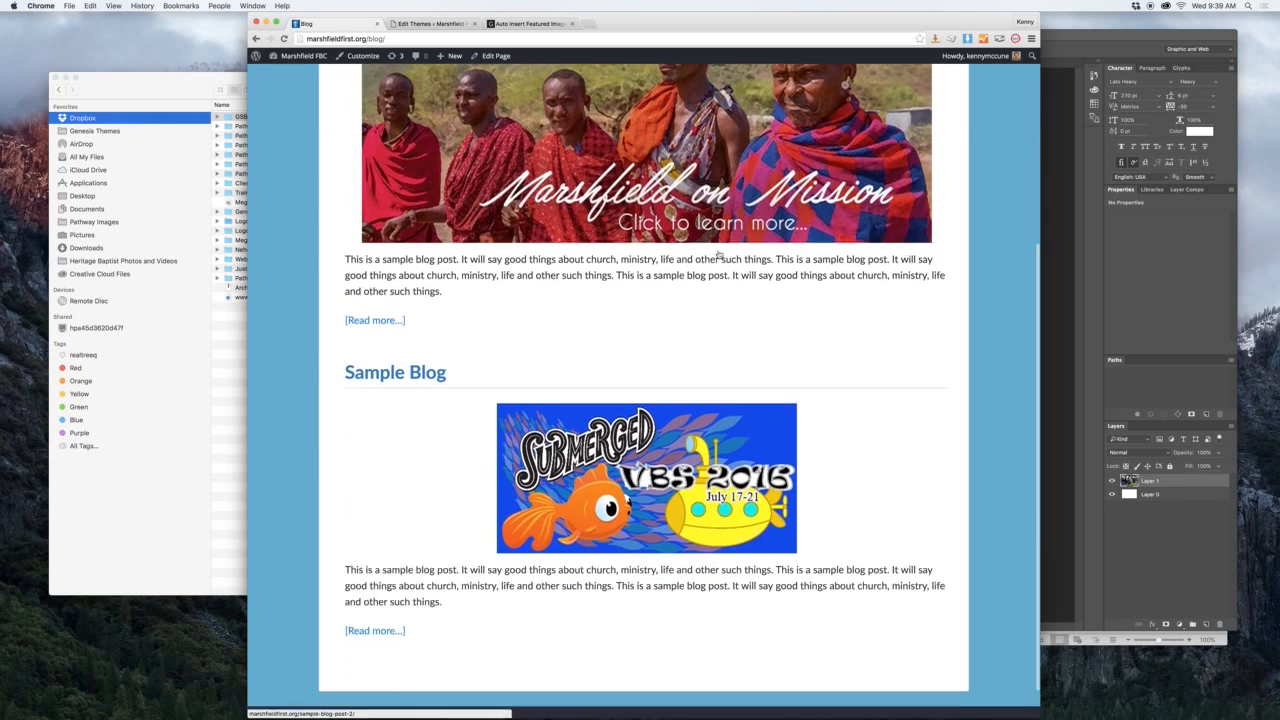
pyautogui.scroll(2, 706, 238)
pyautogui.scroll(1, 706, 238)
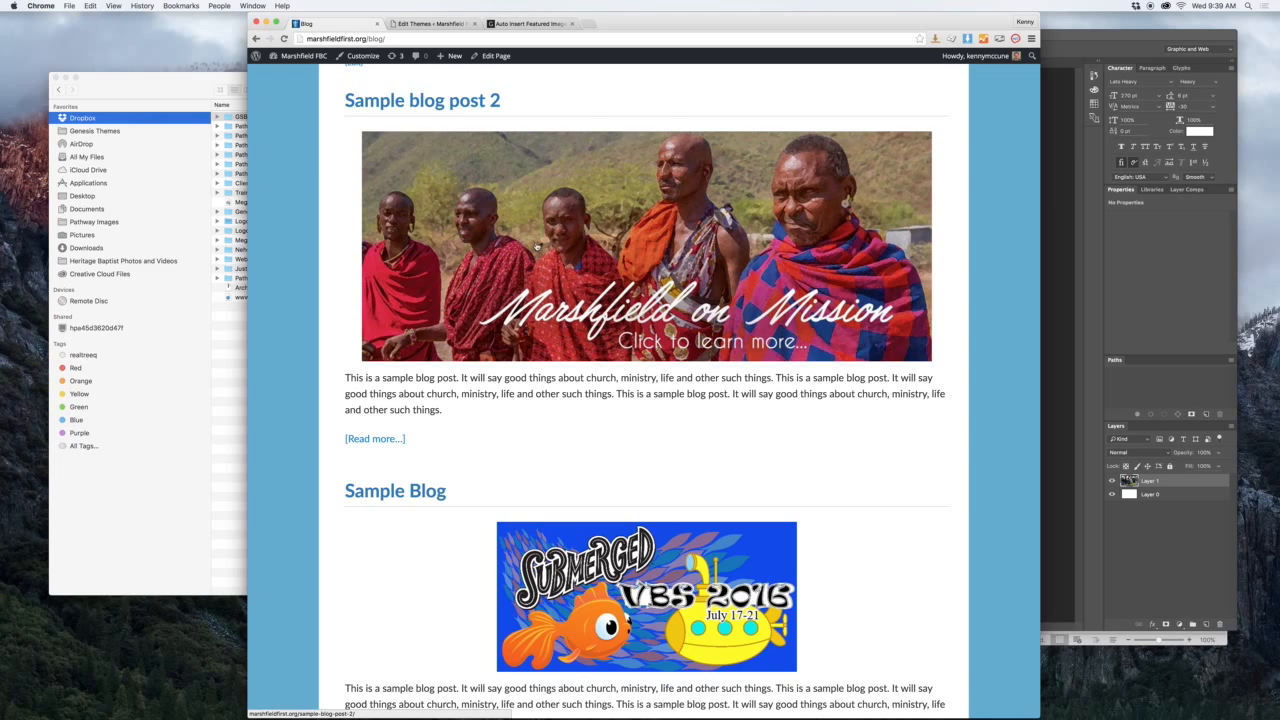
# Step: View the full "Sample blog post 2", return to the blog page and review both post excerpts
pyautogui.click(445, 100)
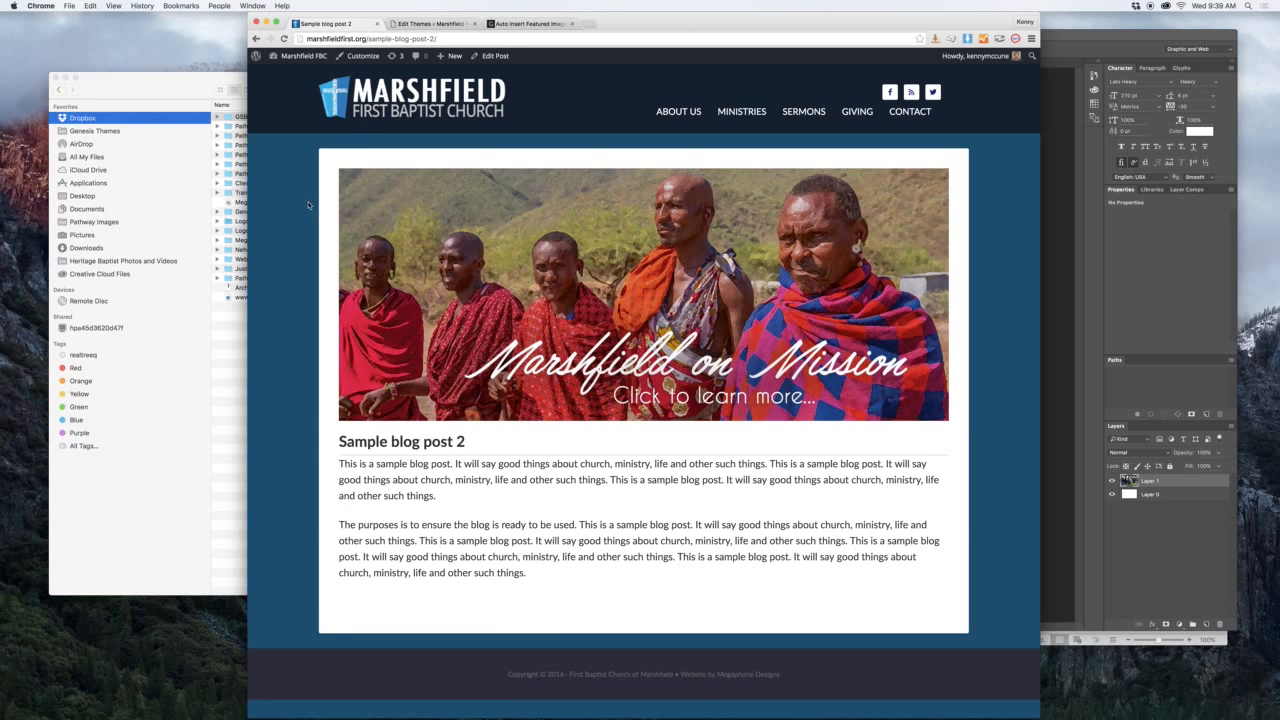
pyautogui.click(256, 38)
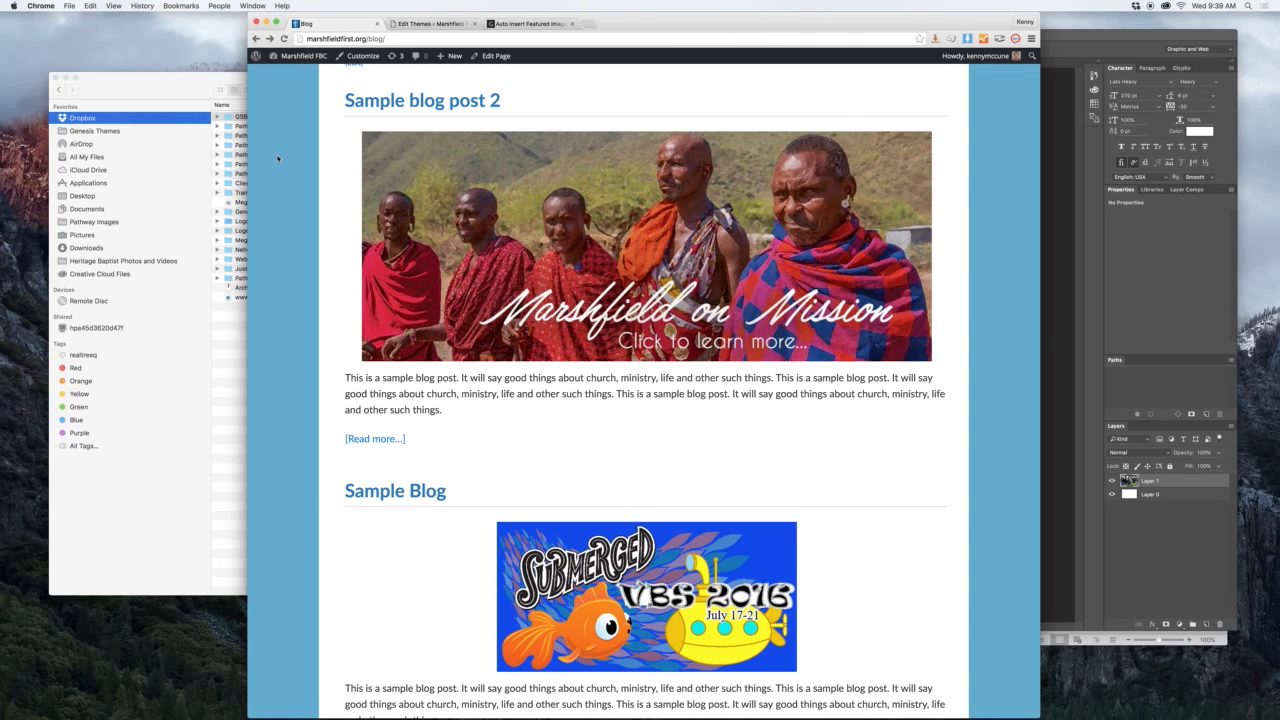
pyautogui.scroll(-3, 645, 440)
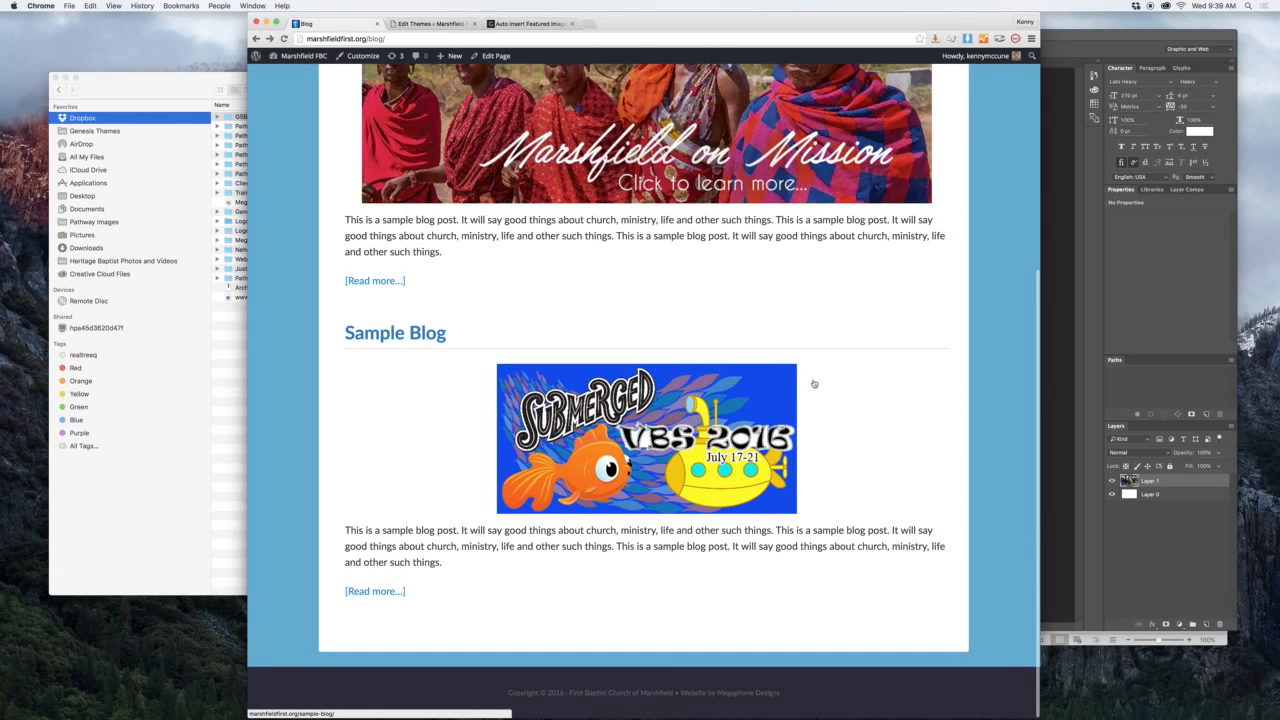
pyautogui.scroll(2, 814, 383)
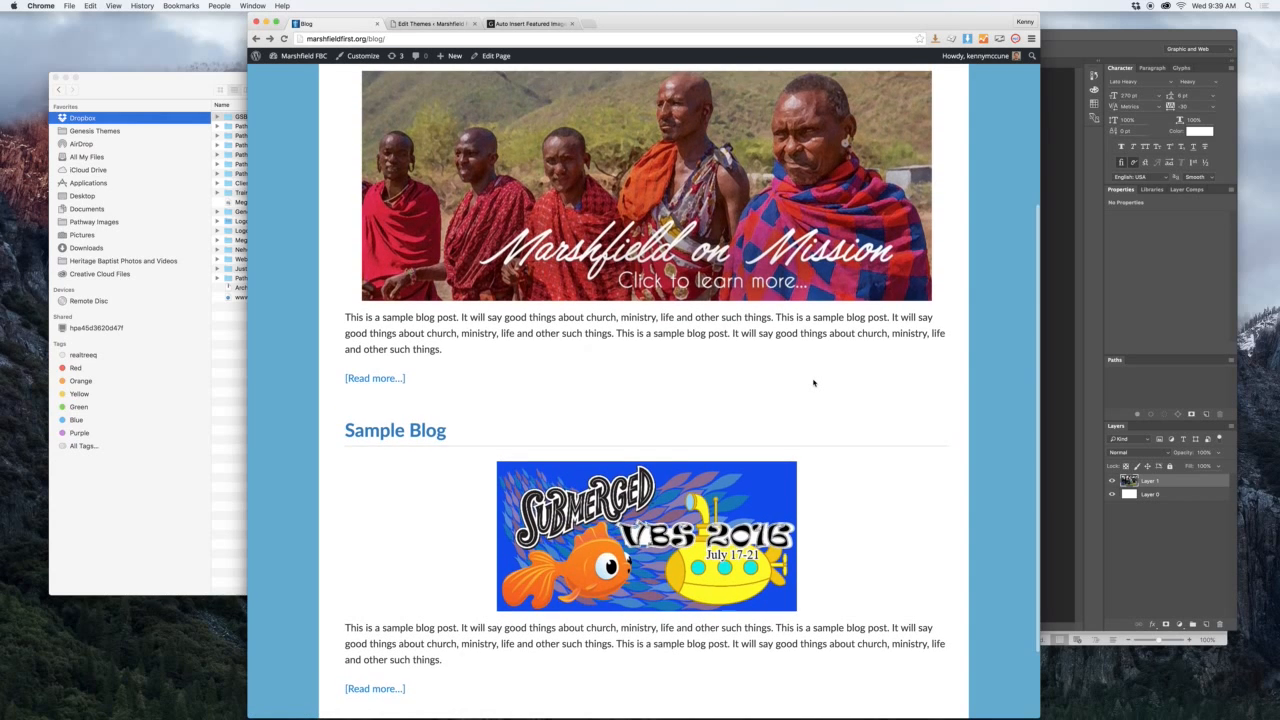
pyautogui.scroll(4, 814, 383)
pyautogui.scroll(1, 814, 383)
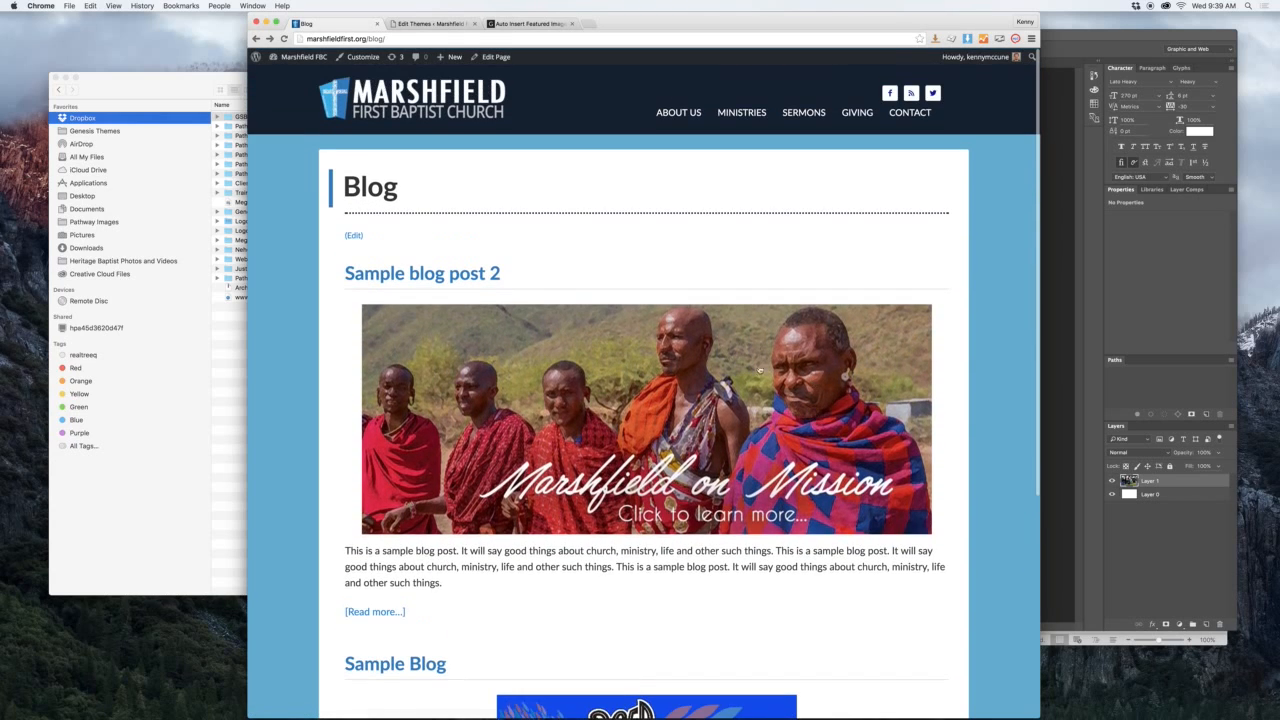
# Step: Open "Sample blog post 2", go to the site's WordPress dashboard and start a new post
pyautogui.click(462, 281)
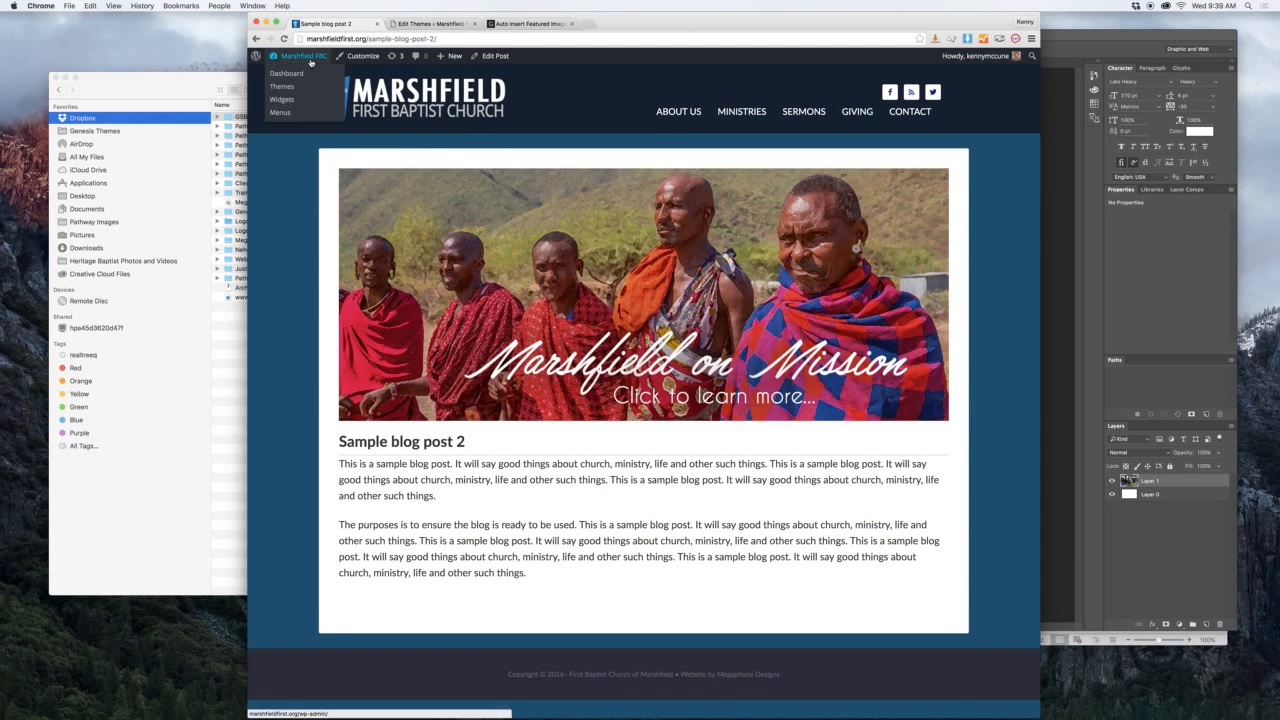
pyautogui.click(307, 76)
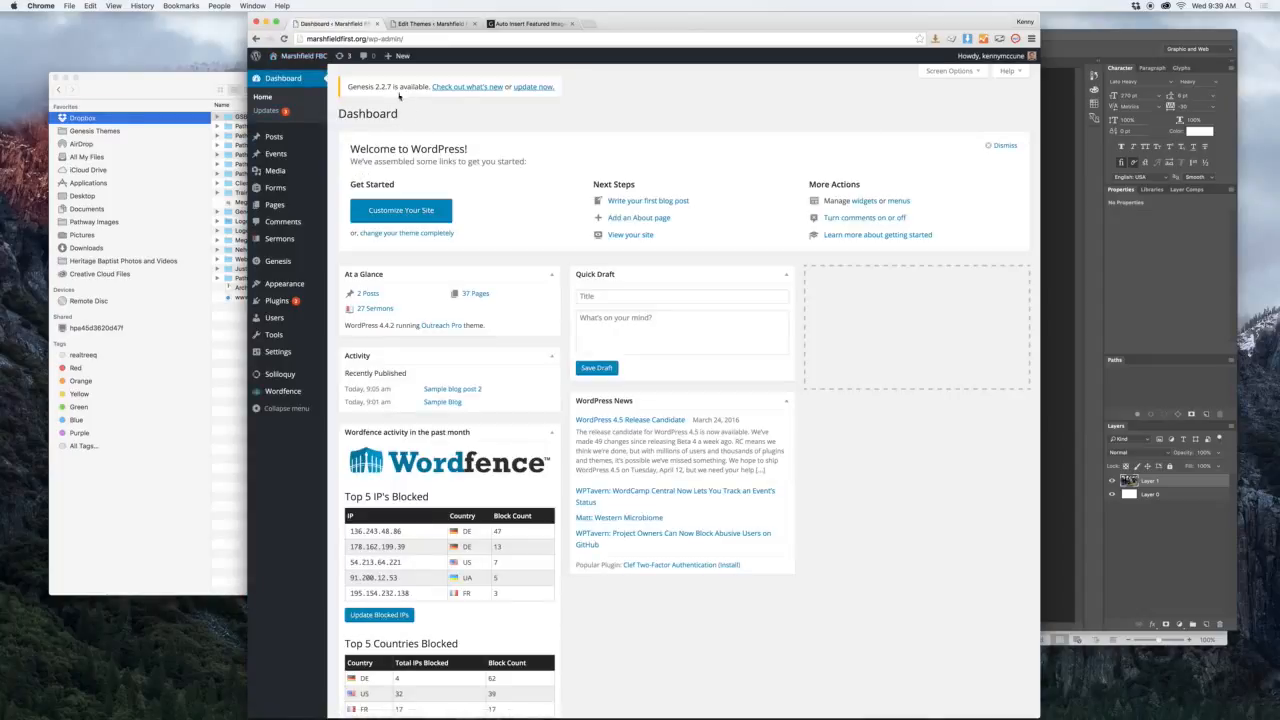
pyautogui.moveTo(398, 62)
pyautogui.moveTo(285, 137)
pyautogui.click(351, 156)
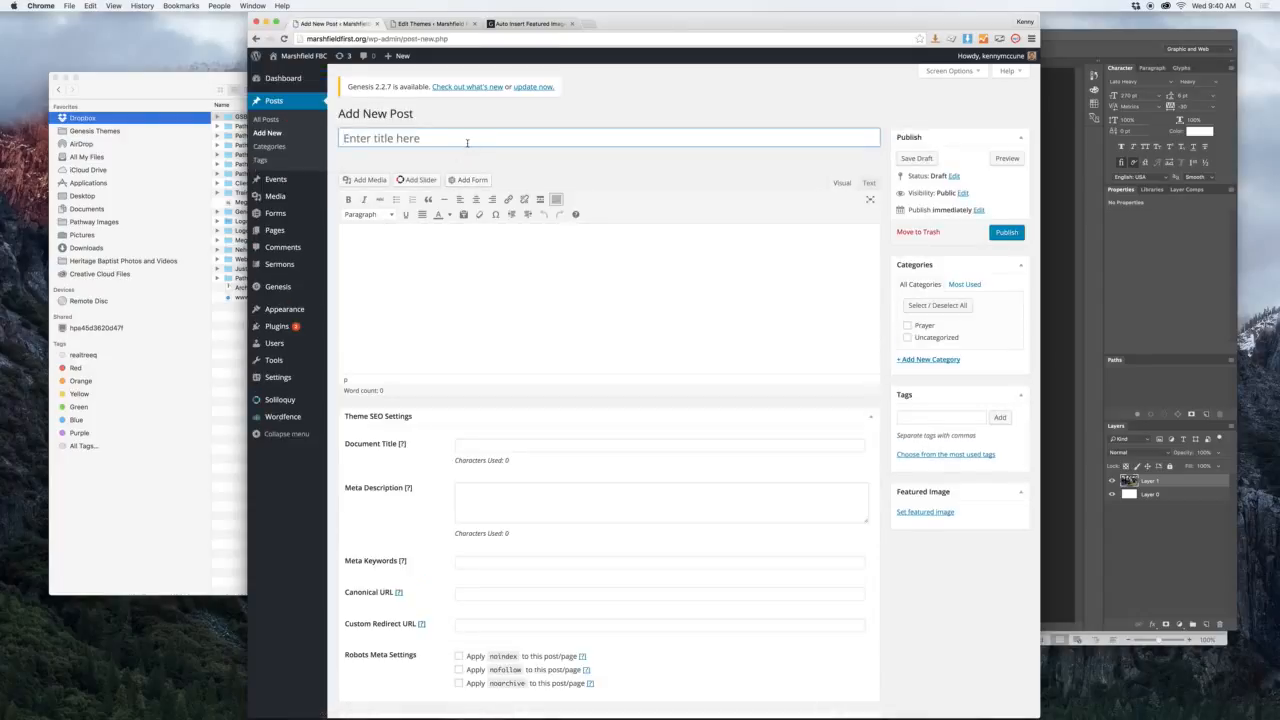
# Step: Title the post "A newer blog post" and write "This is where you will be able to put the text." in its body
pyautogui.write('A new er blog post')
pyautogui.click(541, 247)
pyautogui.write('This is where')
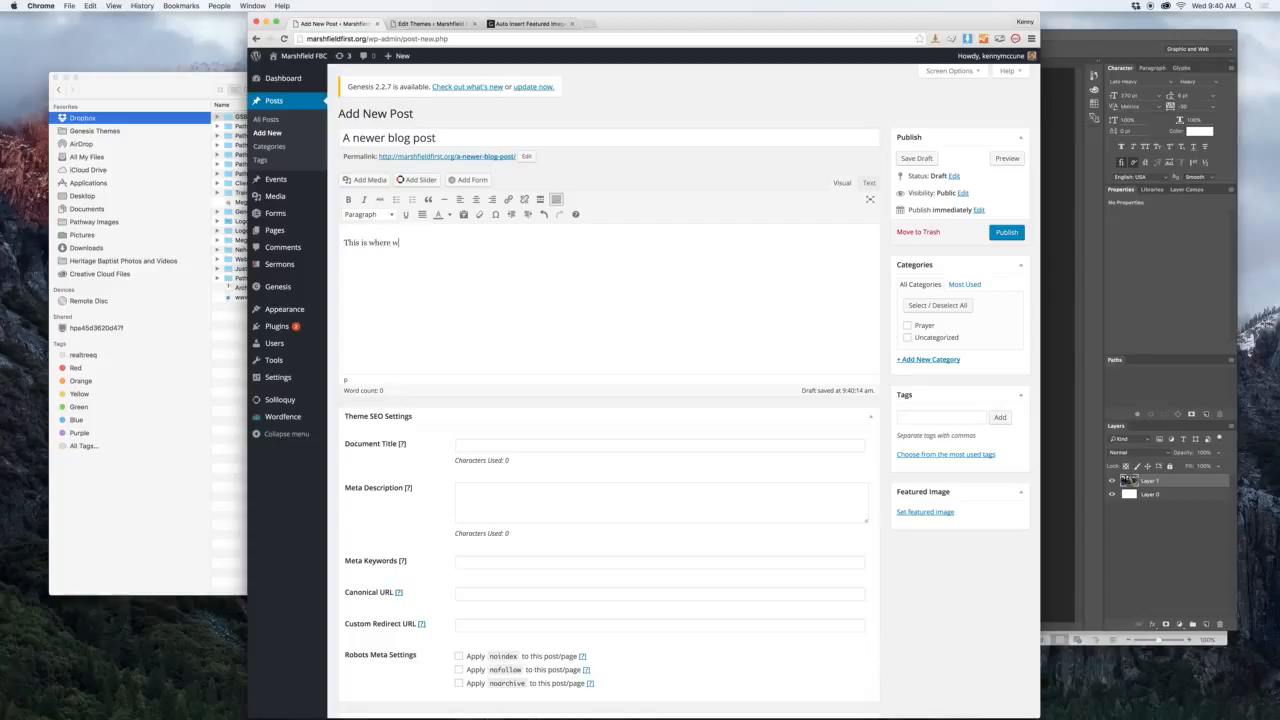
pyautogui.write(' you w')
pyautogui.press('BackSpace')
pyautogui.write('will be able to put the text.')
# Step: Fill the post body with repeated copies of the sample sentence, divided into four paragraphs
pyautogui.press('super+a')
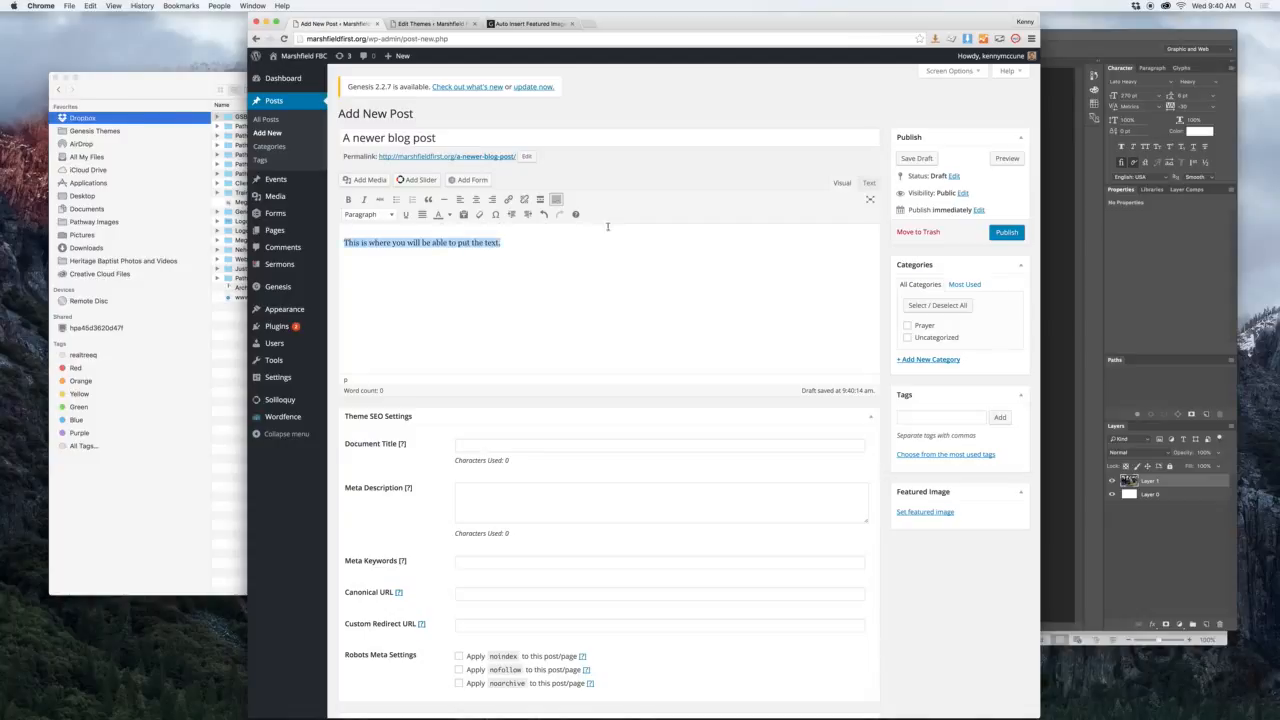
pyautogui.press('super+c')
pyautogui.press('super+v')
pyautogui.press('super+v')
pyautogui.press('super+v')
pyautogui.press('super+v')
pyautogui.press('super+v')
pyautogui.press('super+v')
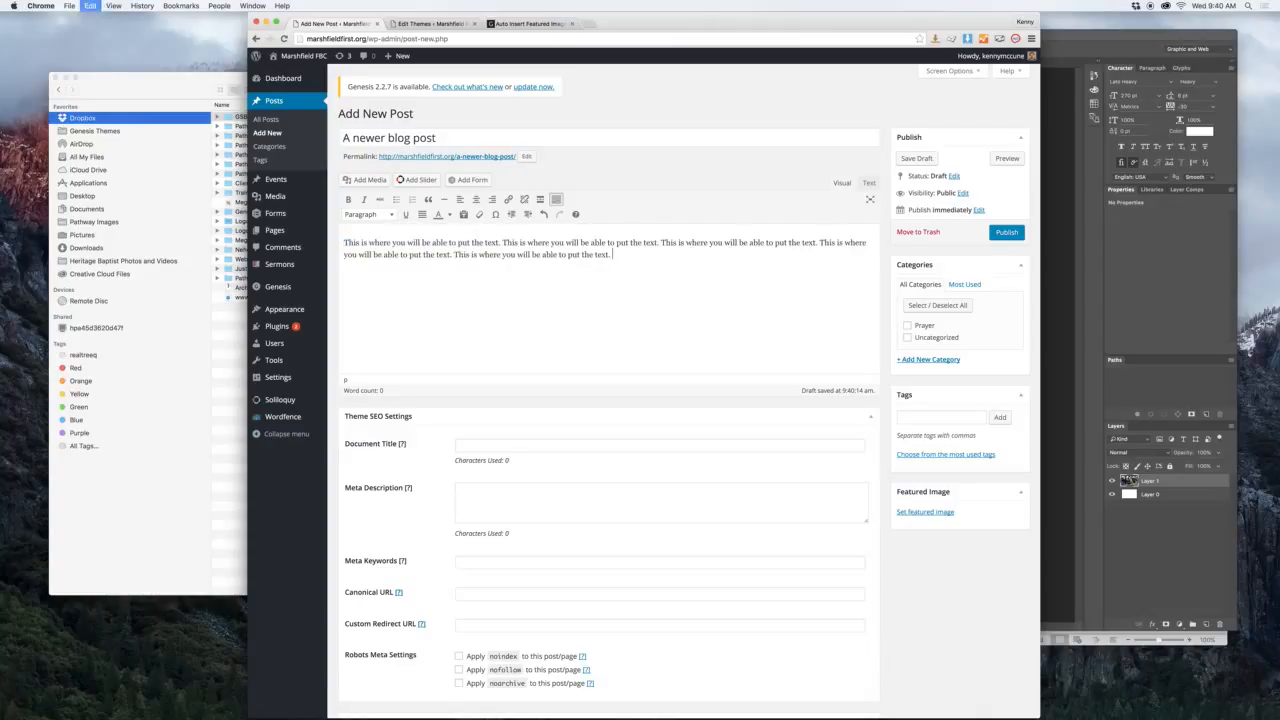
pyautogui.press('super+v')
pyautogui.press('super+v')
pyautogui.press('super+v')
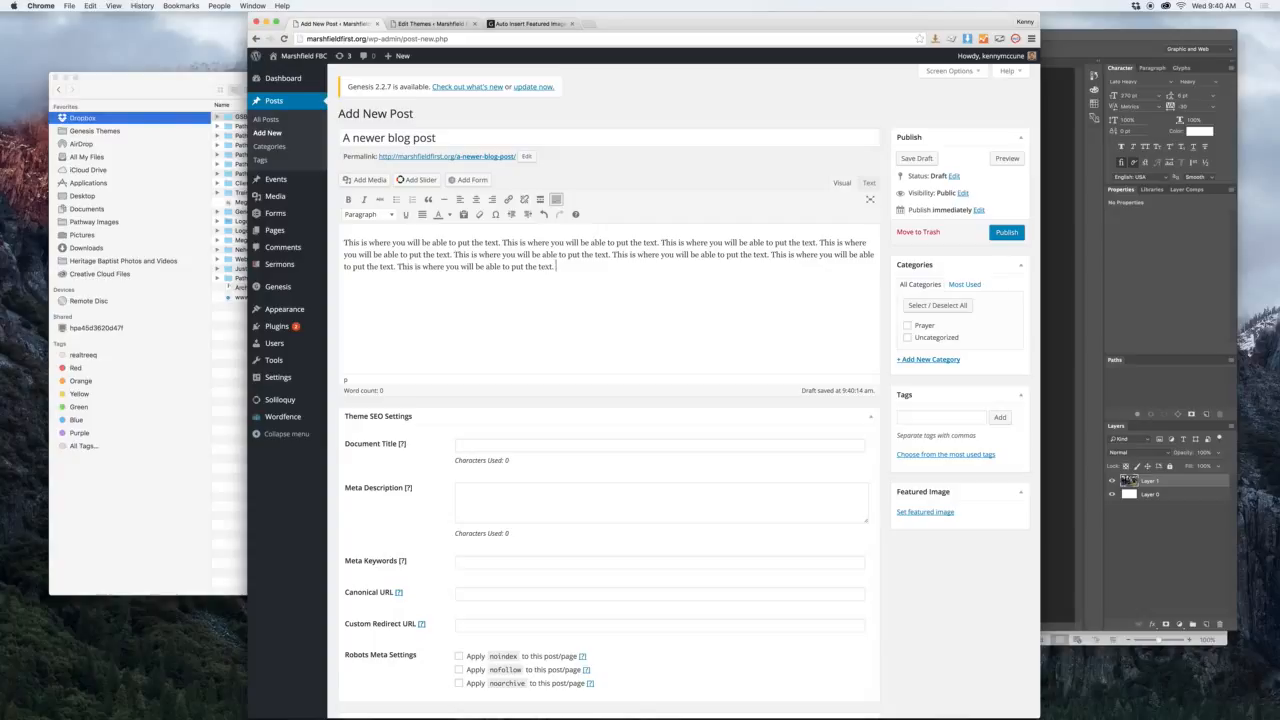
pyautogui.press('super+v')
pyautogui.press('super+v')
pyautogui.press('super+v')
pyautogui.press('super+v')
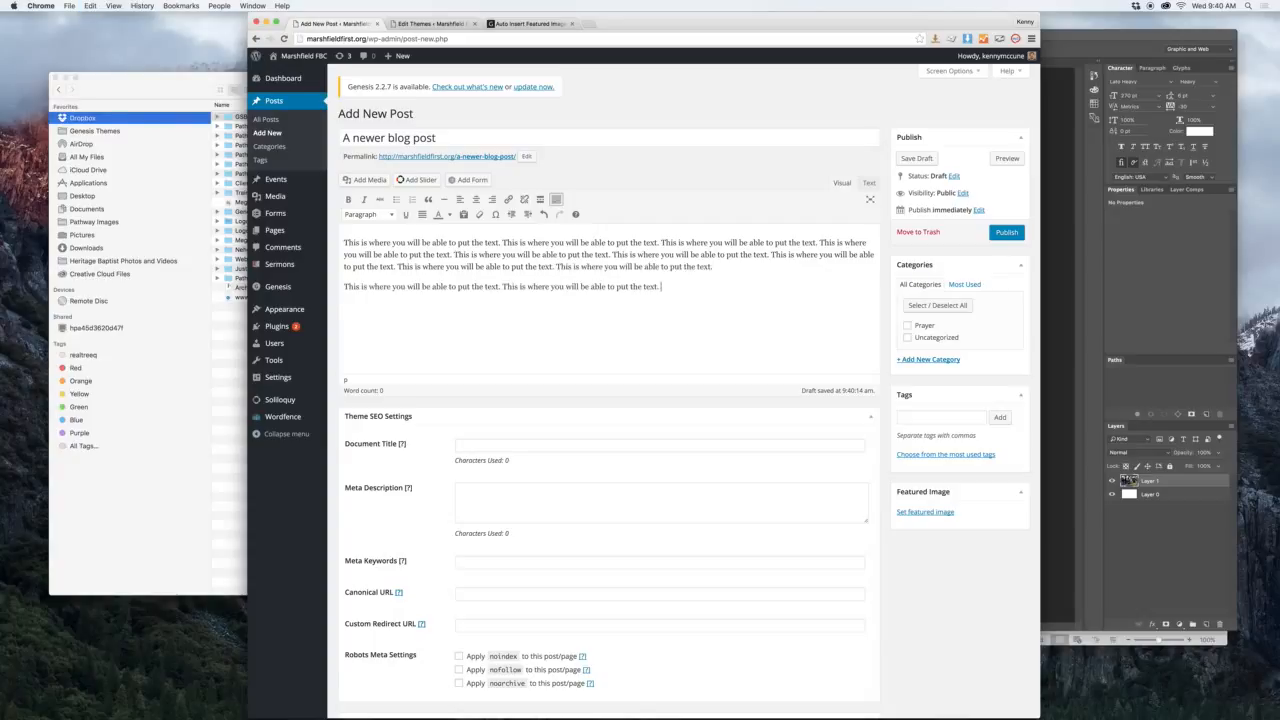
pyautogui.press('super+v')
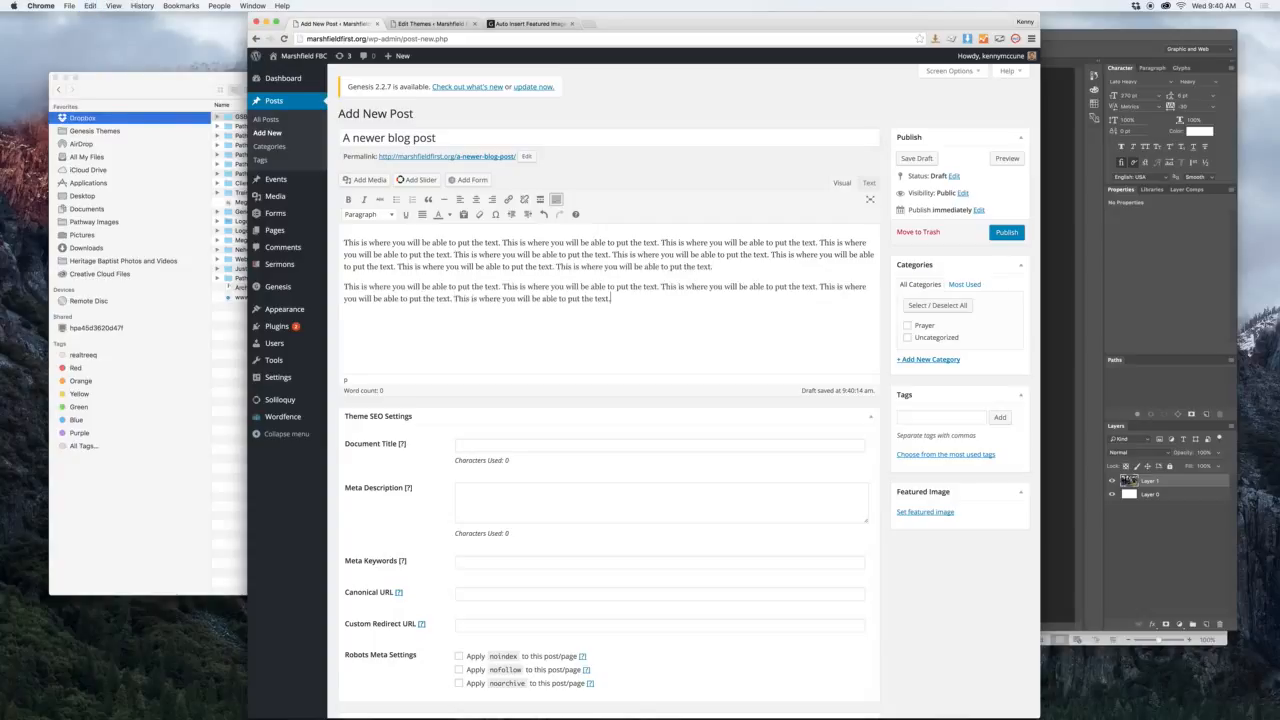
pyautogui.press('super+v')
pyautogui.press('Return')
pyautogui.press('super+v')
pyautogui.press('super+v')
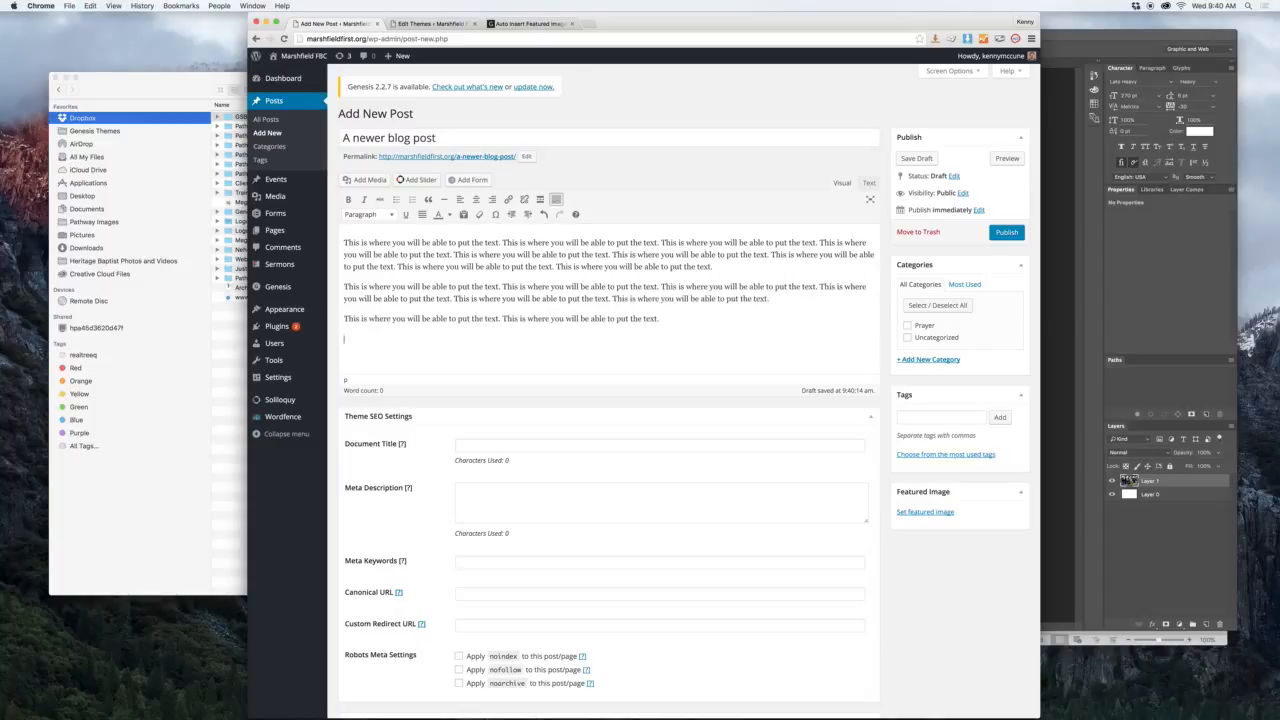
pyautogui.press('Return')
pyautogui.press('super+v')
pyautogui.press('super+v')
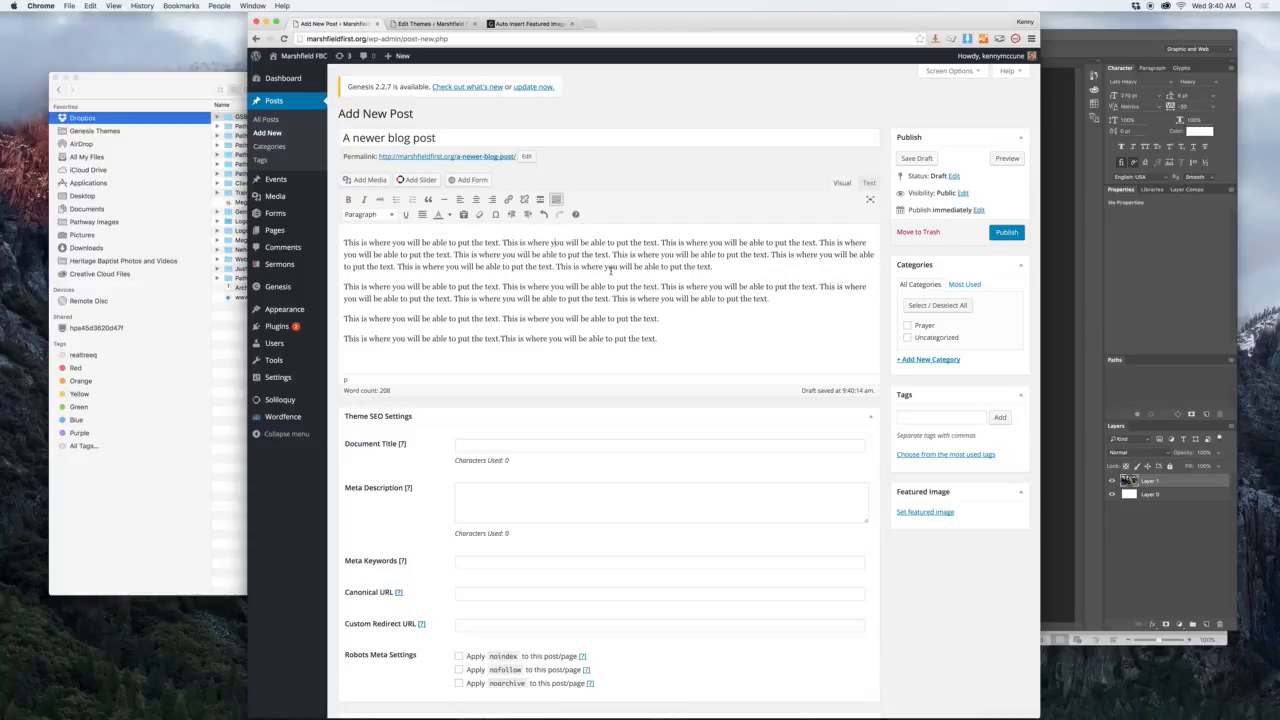
# Step: Open the site in a separate tab, load marshfieldfirst.org/blog and look at the "Read more" link under the first post
pyautogui.hotkey('alt', 'Down')
pyautogui.keyDown('super'); pyautogui.click(292, 75); pyautogui.keyUp('super')
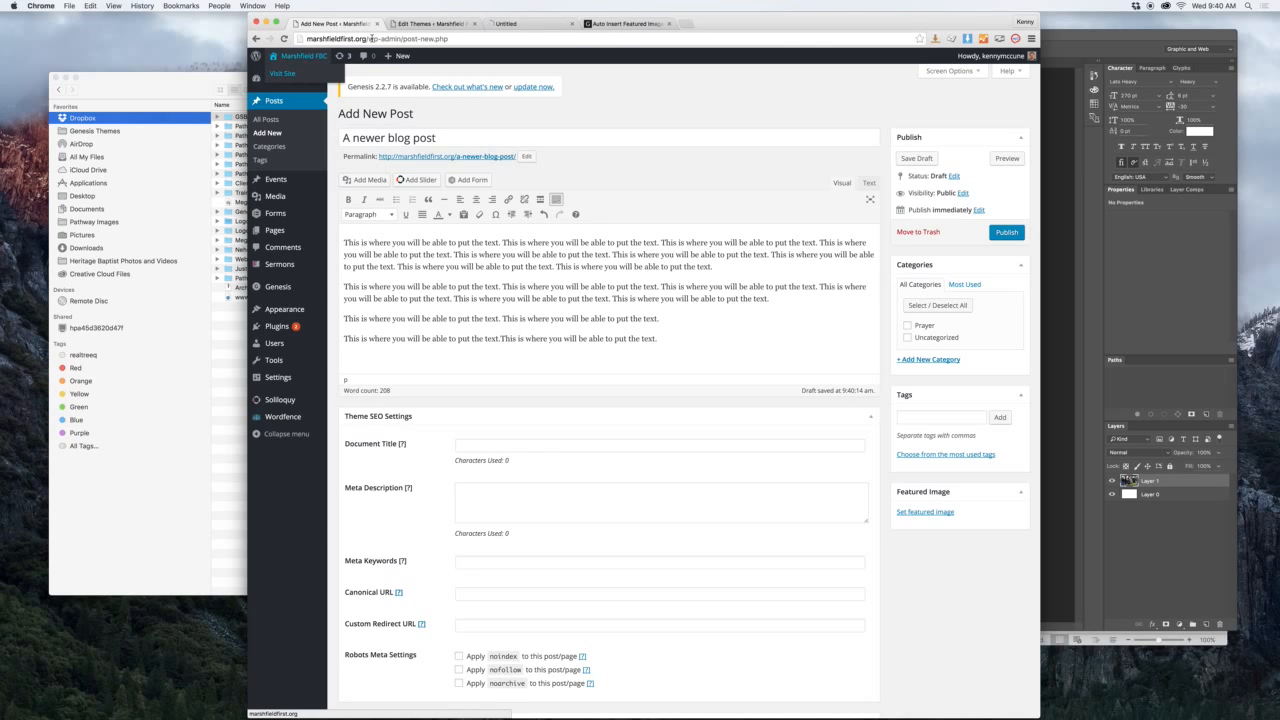
pyautogui.click(508, 26)
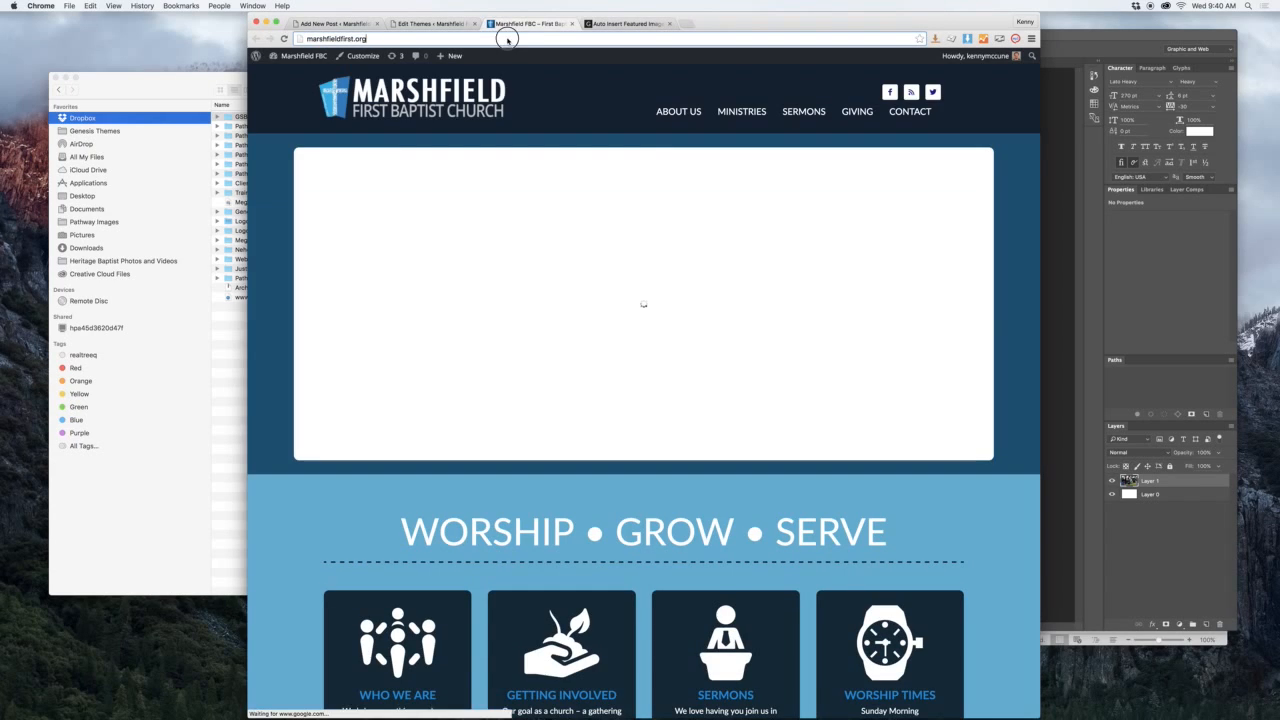
pyautogui.write('/blog')
pyautogui.press('Return')
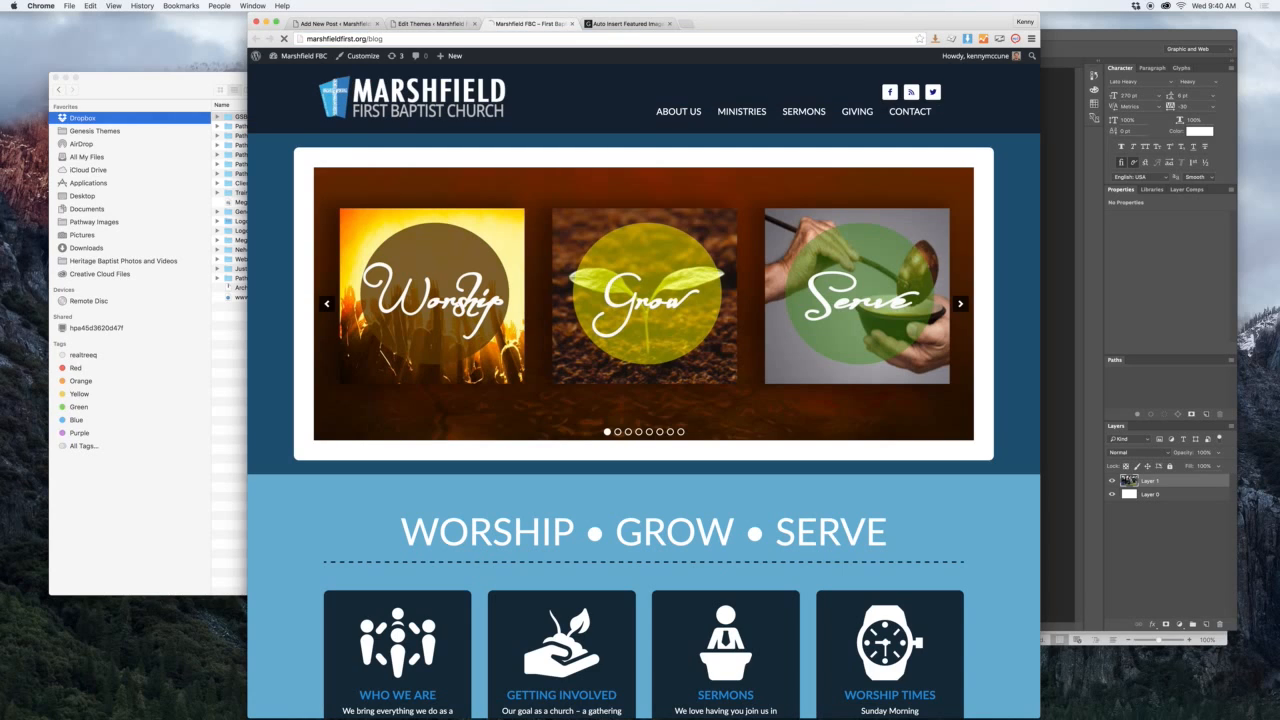
pyautogui.scroll(-2, 708, 194)
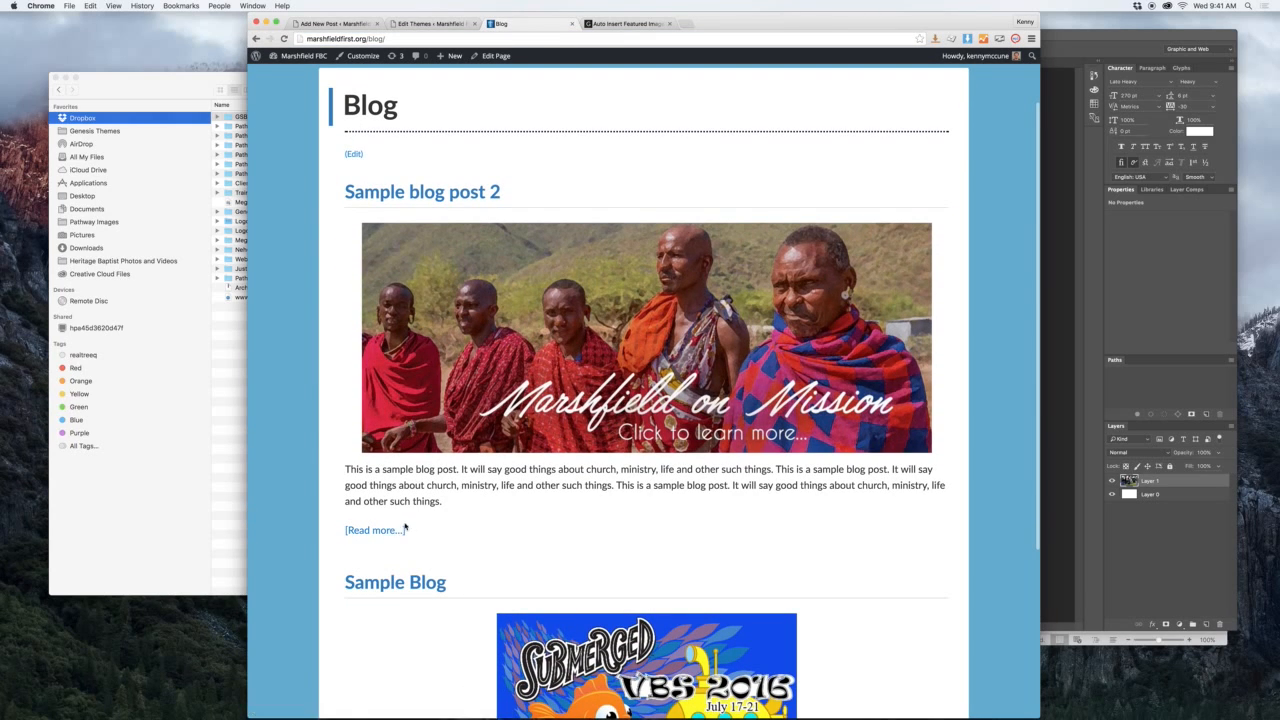
# Step: Return to the new post and insert a Read More tag after its first paragraph
pyautogui.click(351, 25)
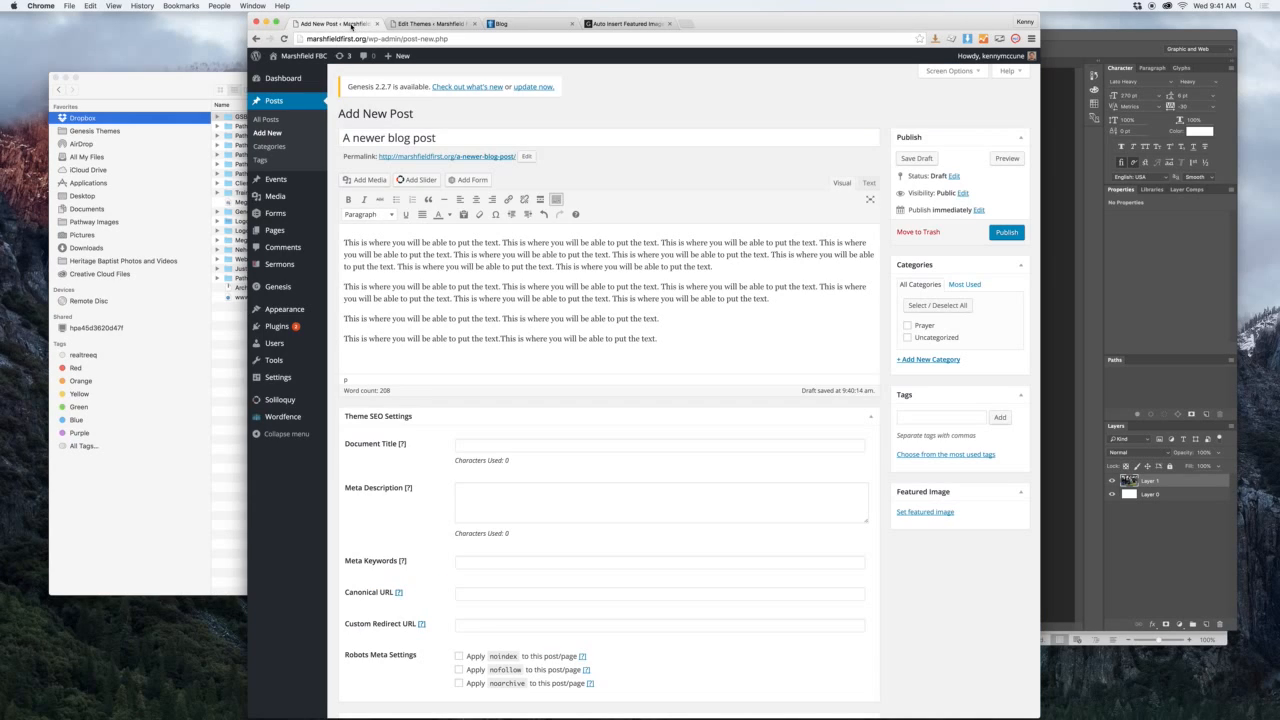
pyautogui.click(736, 265)
pyautogui.press('Return')
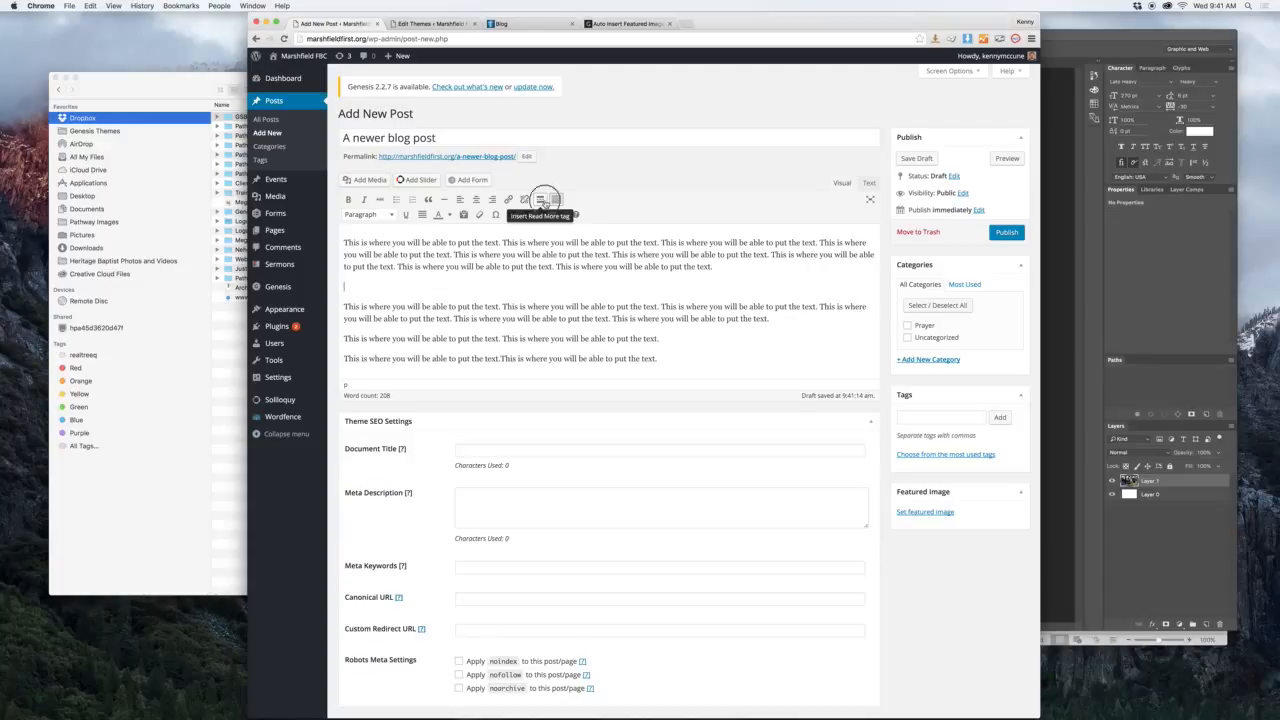
pyautogui.click(541, 200)
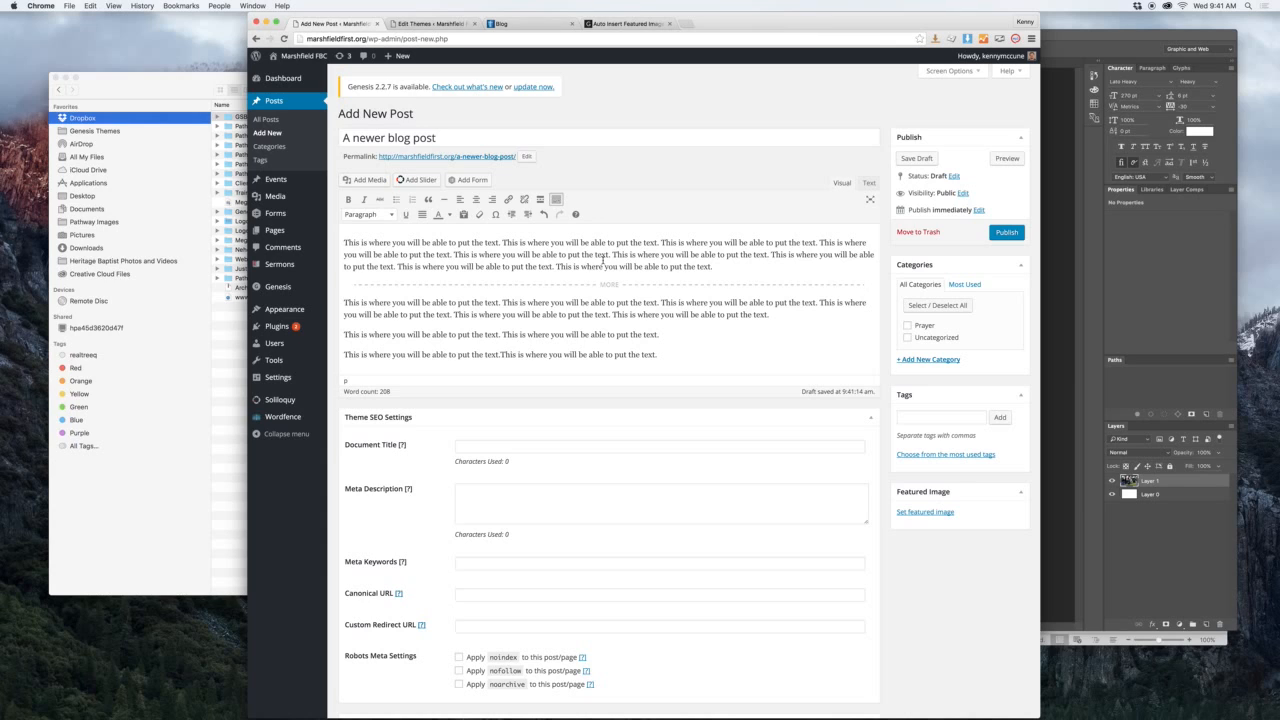
# Step: Return to the live blog page and follow the "Read more" link of "Sample blog post 2" to view the full post
pyautogui.click(521, 25)
pyautogui.scroll(-1, 396, 500)
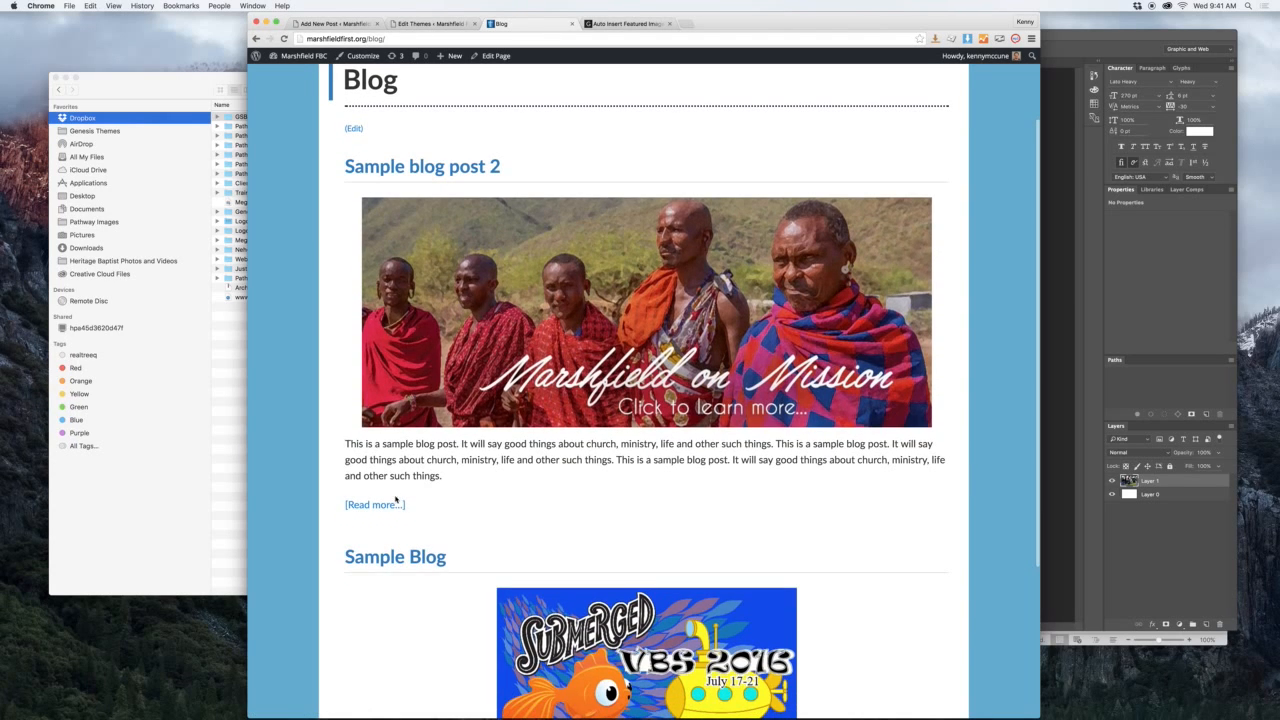
pyautogui.click(396, 503)
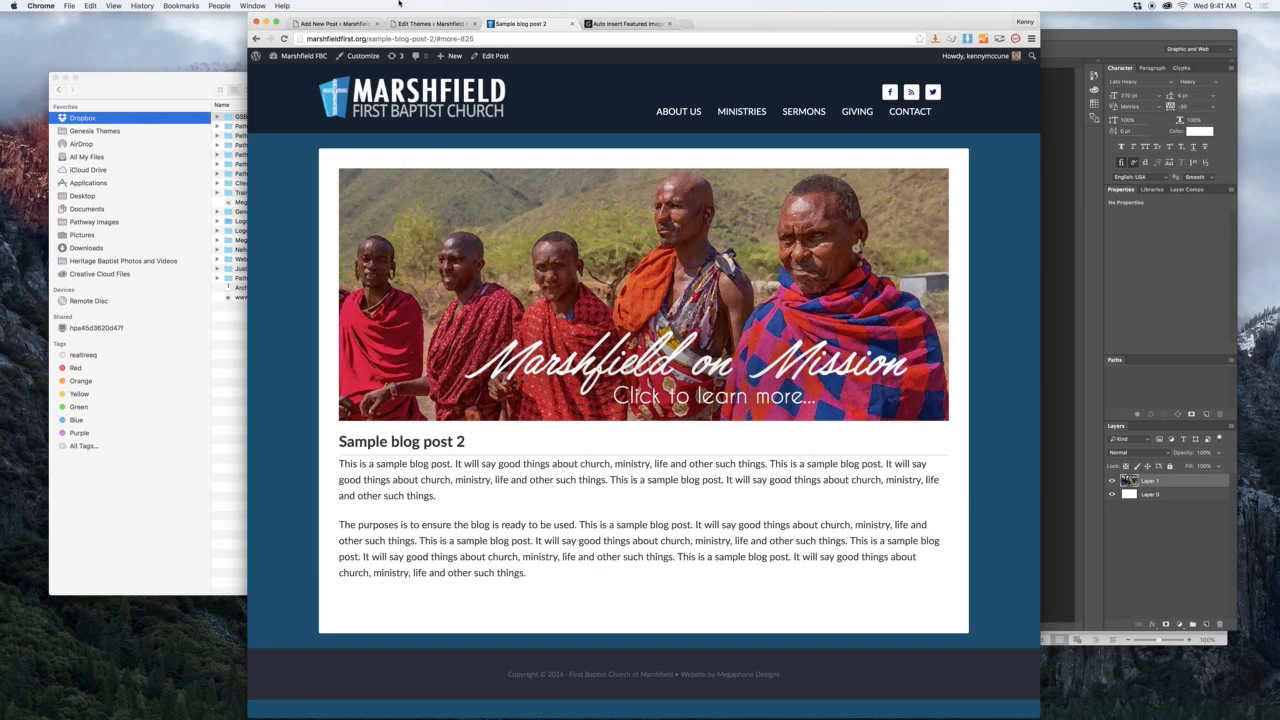
# Step: Close the Edit Themes page and return to the new post's editor
pyautogui.click(420, 23)
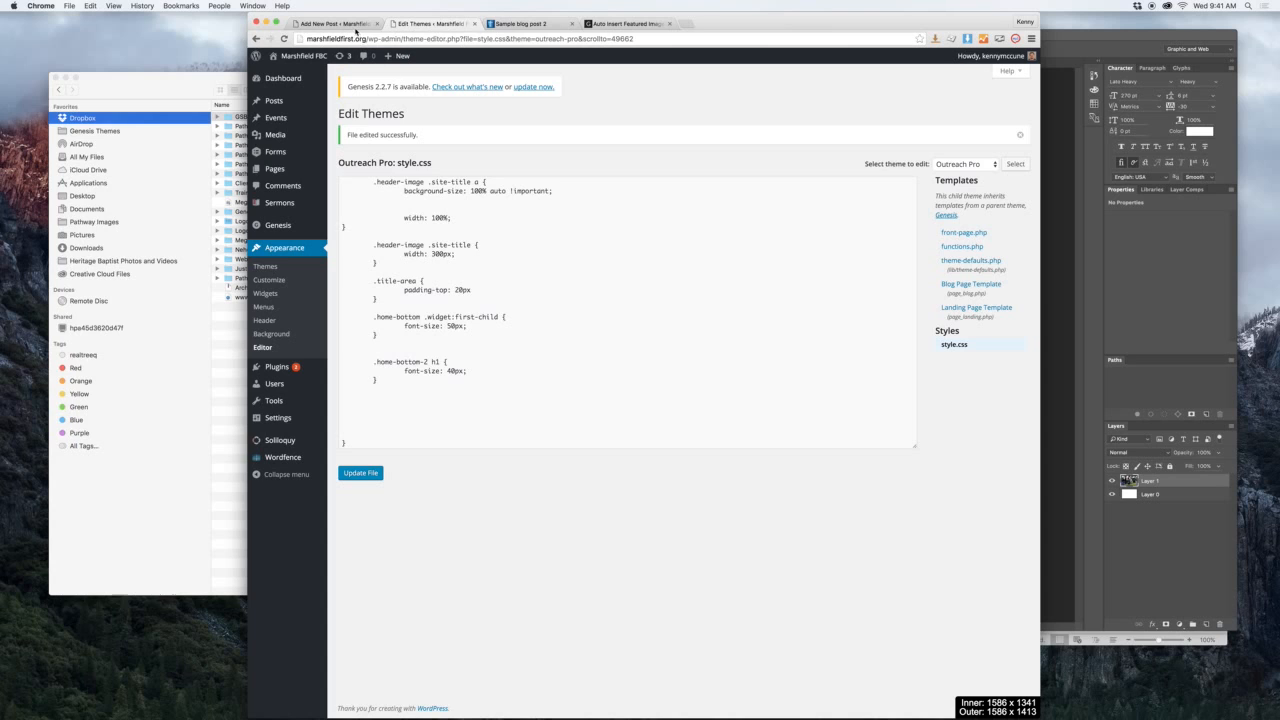
pyautogui.click(475, 23)
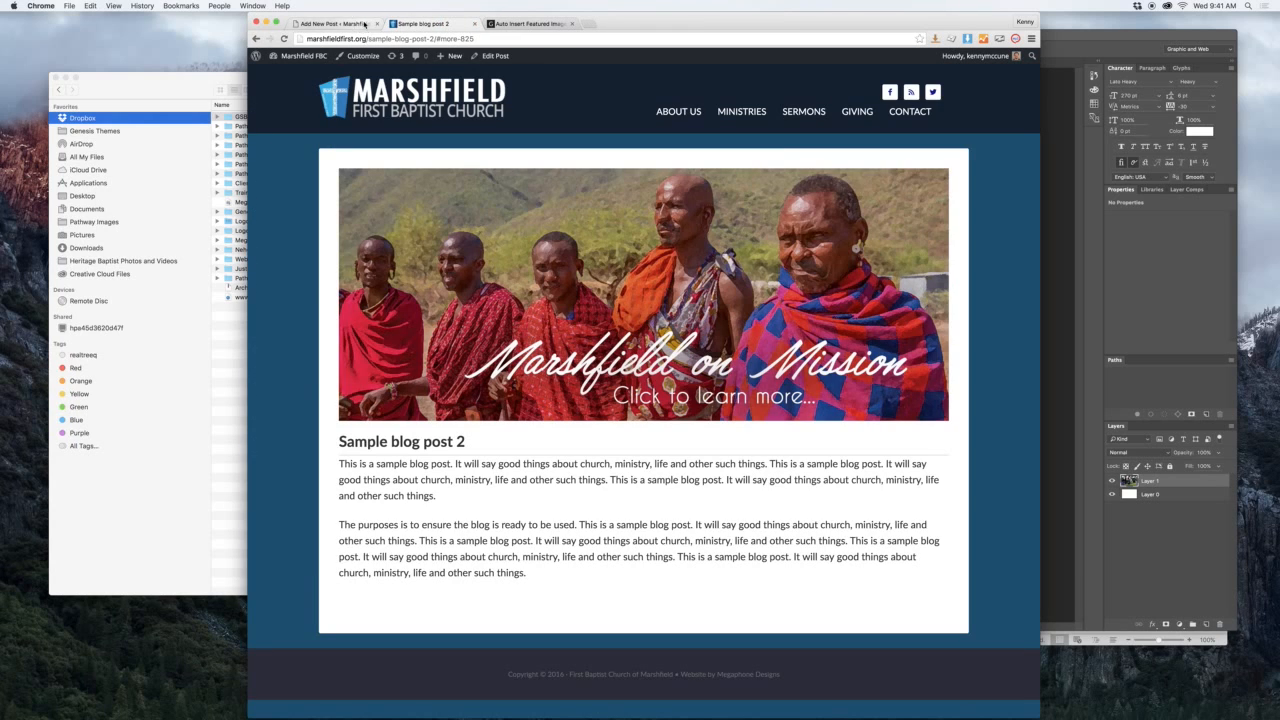
pyautogui.click(364, 24)
# Step: Set rush-round.png from the media library as the post's featured image
pyautogui.scroll(-1, 671, 314)
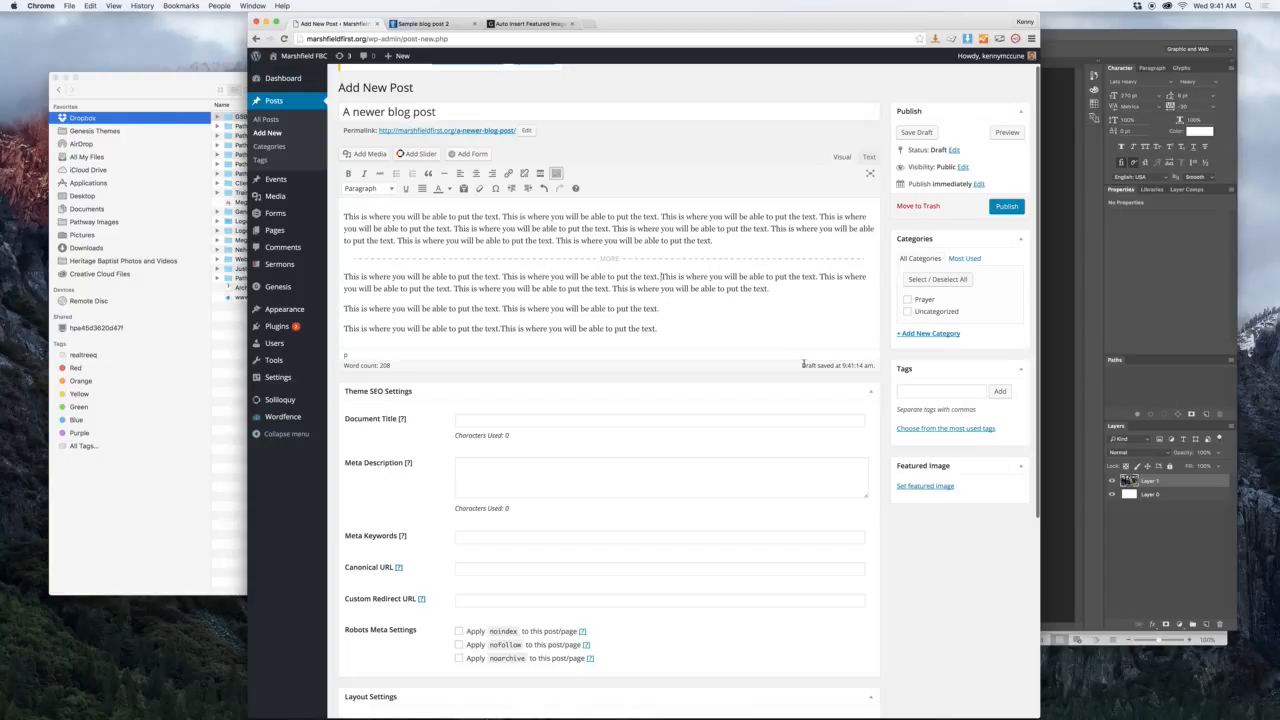
pyautogui.click(928, 487)
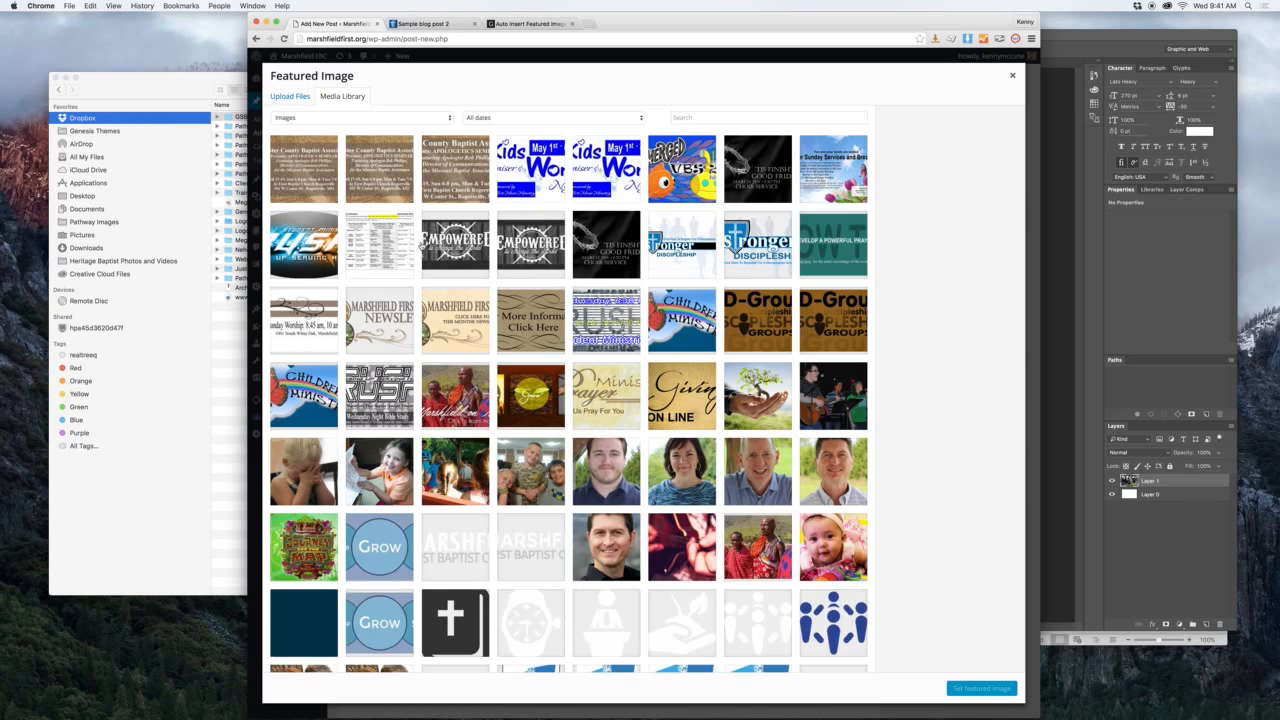
pyautogui.click(318, 240)
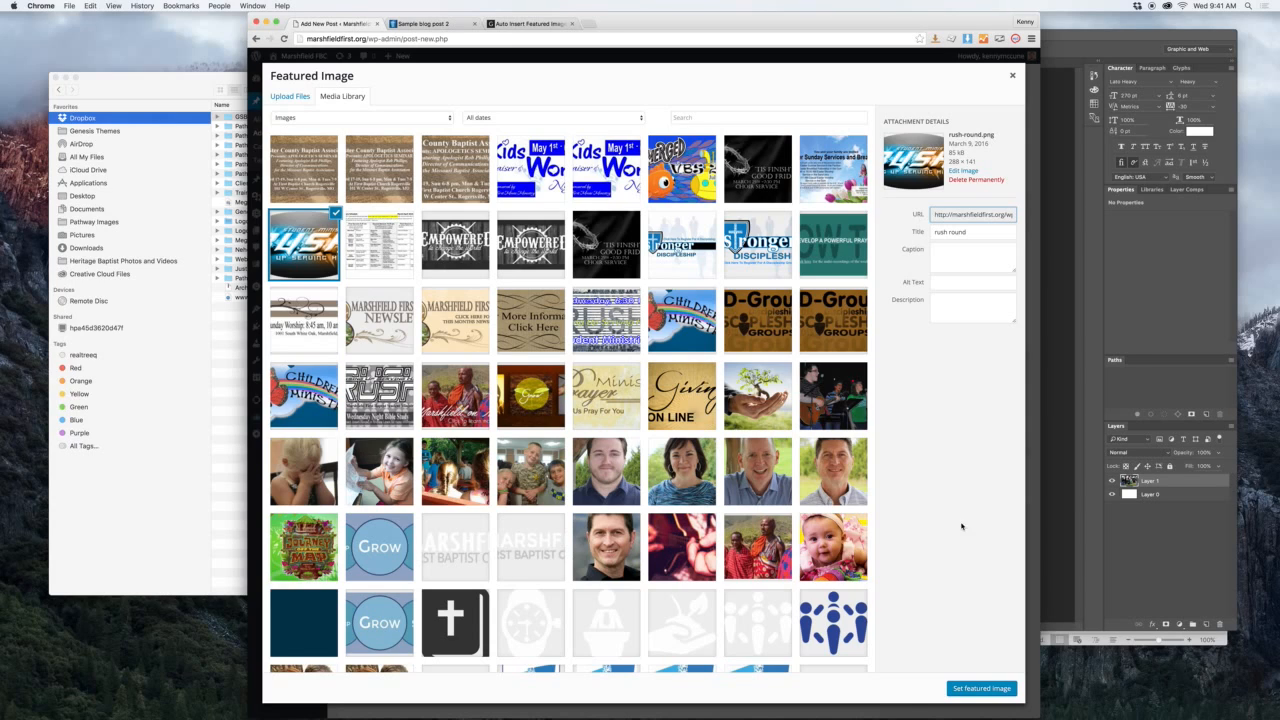
pyautogui.click(982, 688)
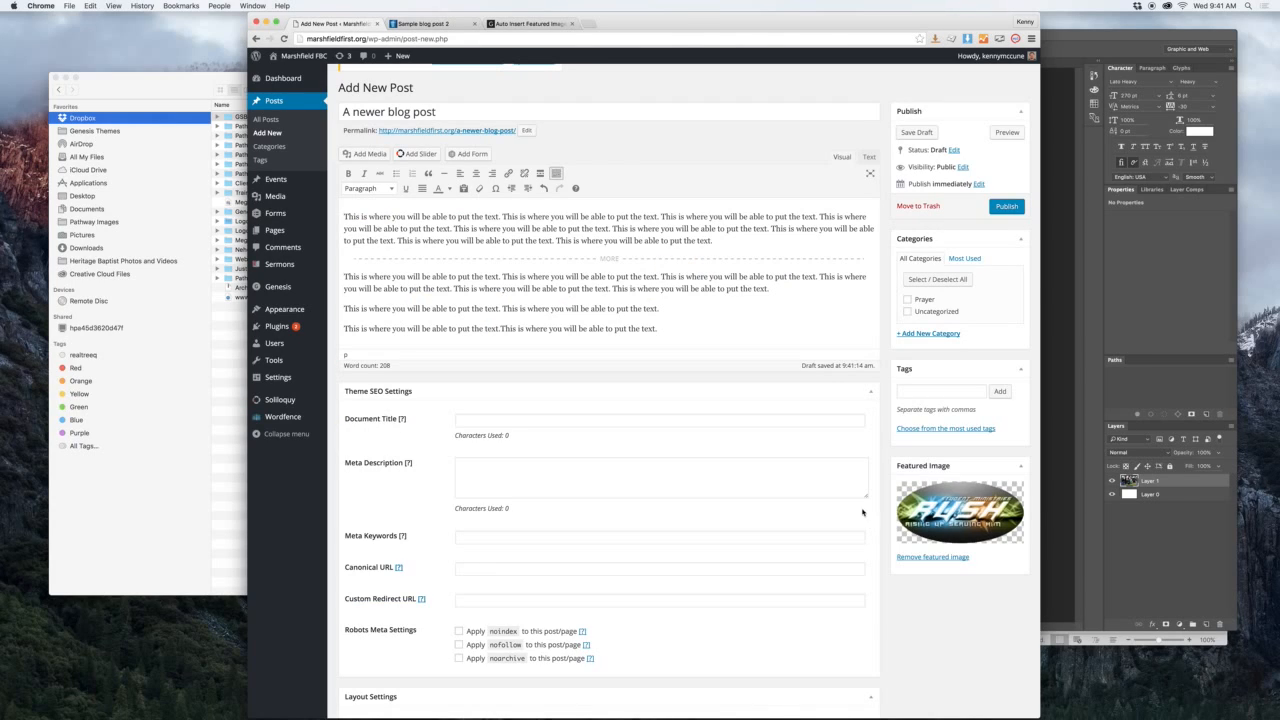
# Step: Publish "A newer blog post" and reload the live blog page to load the new entry
pyautogui.scroll(-1, 834, 475)
pyautogui.scroll(2, 835, 477)
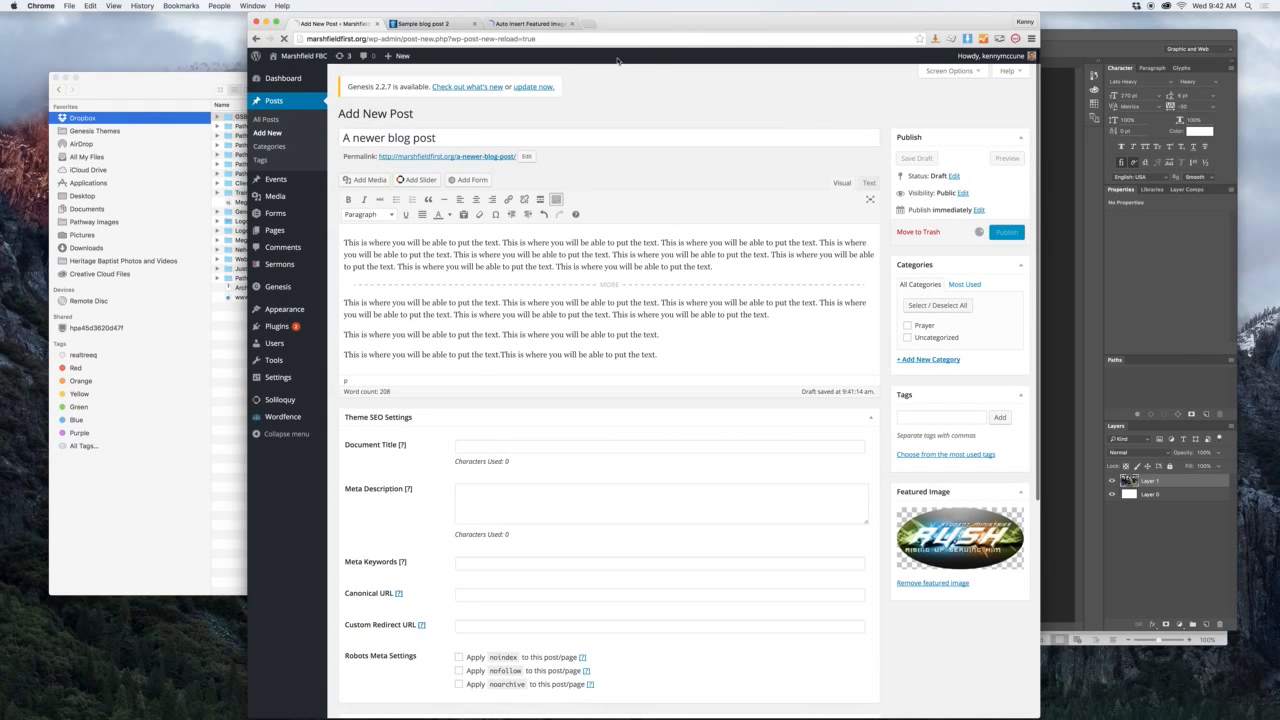
pyautogui.click(423, 24)
pyautogui.click(257, 39)
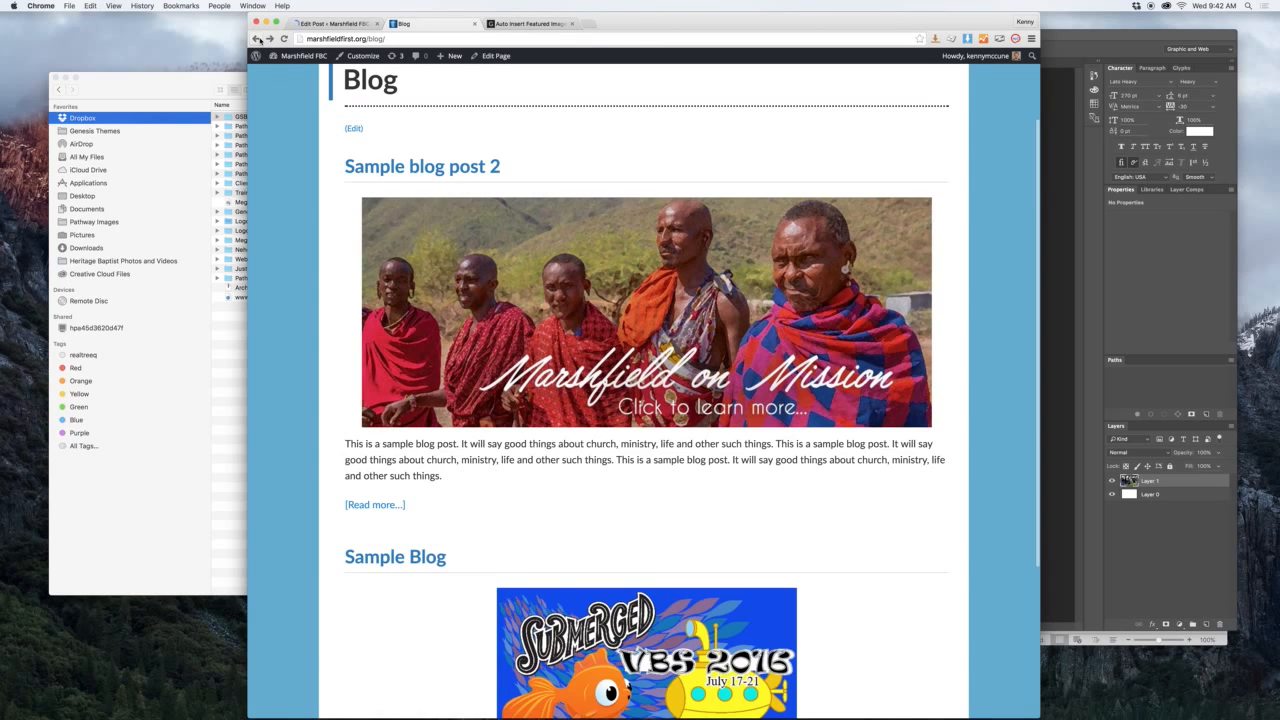
pyautogui.click(284, 38)
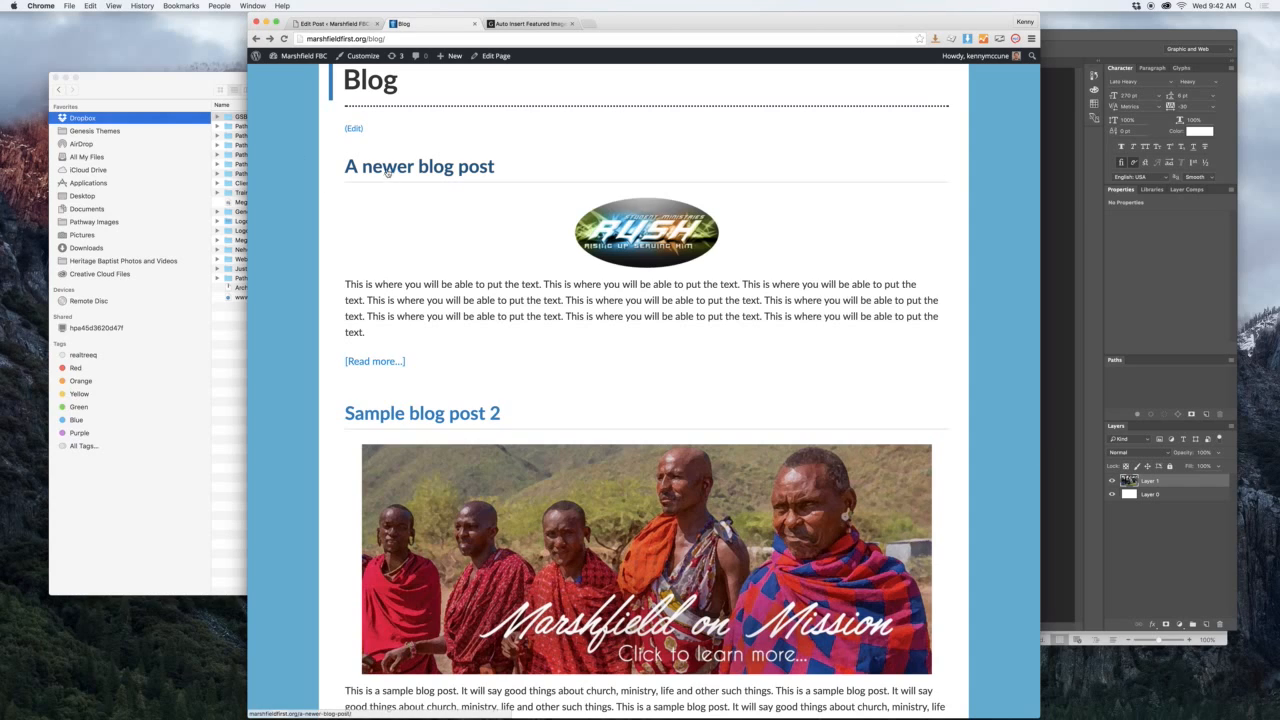
# Step: Follow the "Read more" link of "A newer blog post" to view the full post, and return to the blog page
pyautogui.scroll(-2, 571, 219)
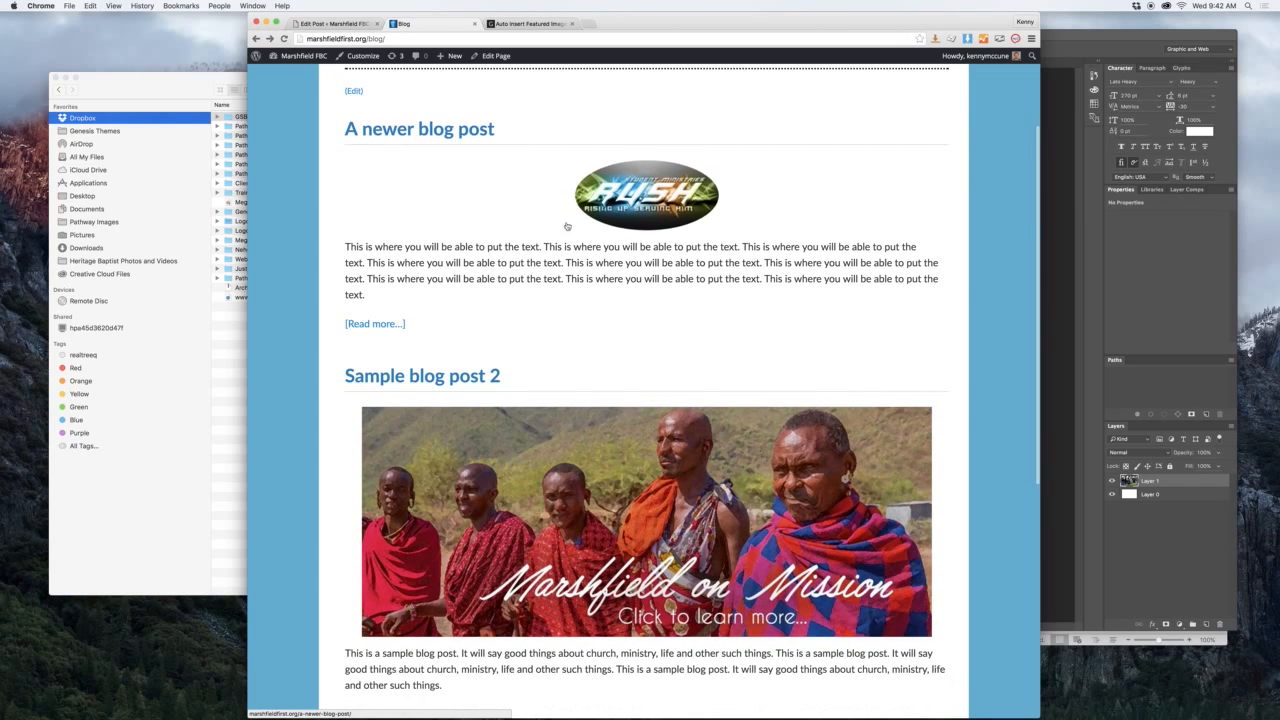
pyautogui.click(390, 325)
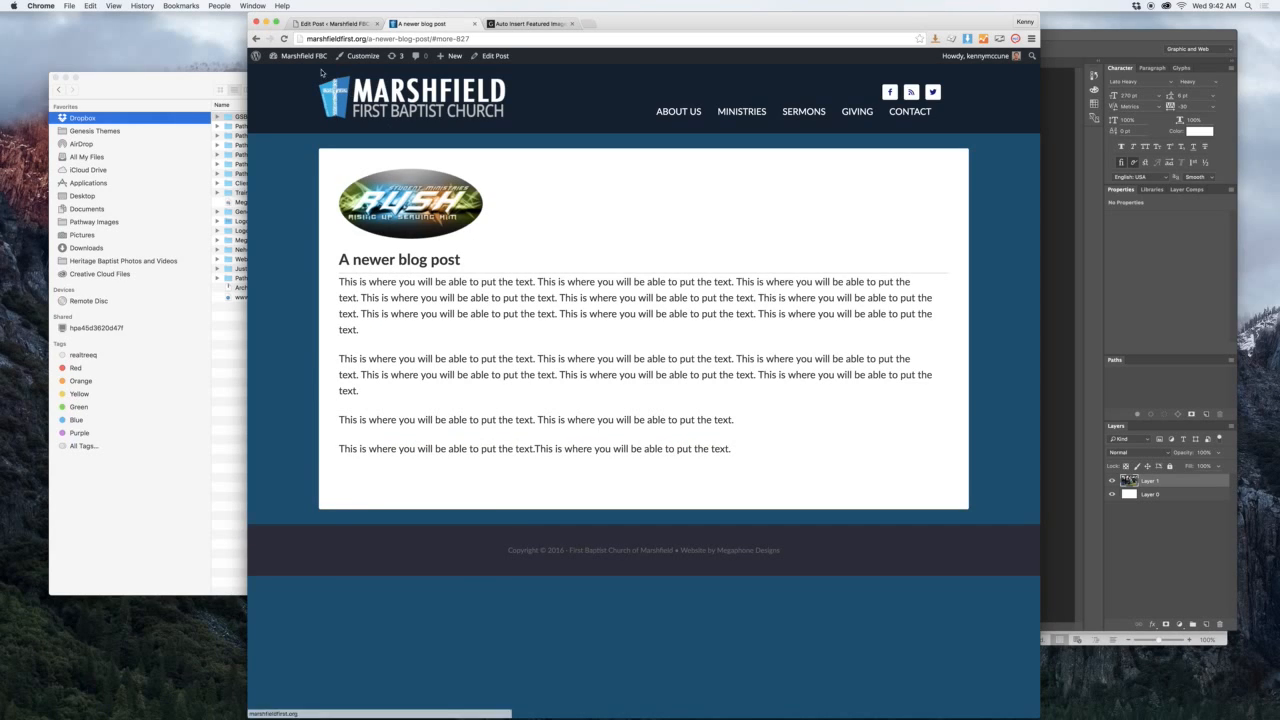
pyautogui.click(256, 38)
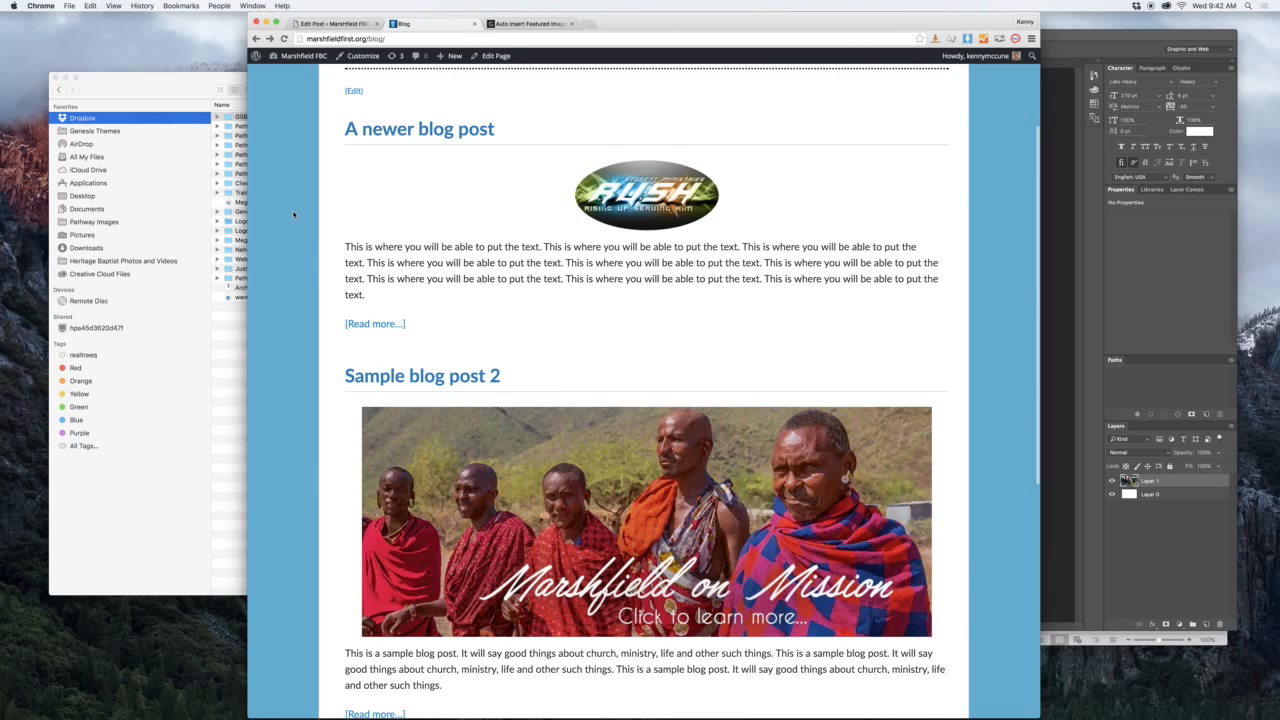
pyautogui.scroll(-4, 295, 214)
pyautogui.scroll(6, 300, 214)
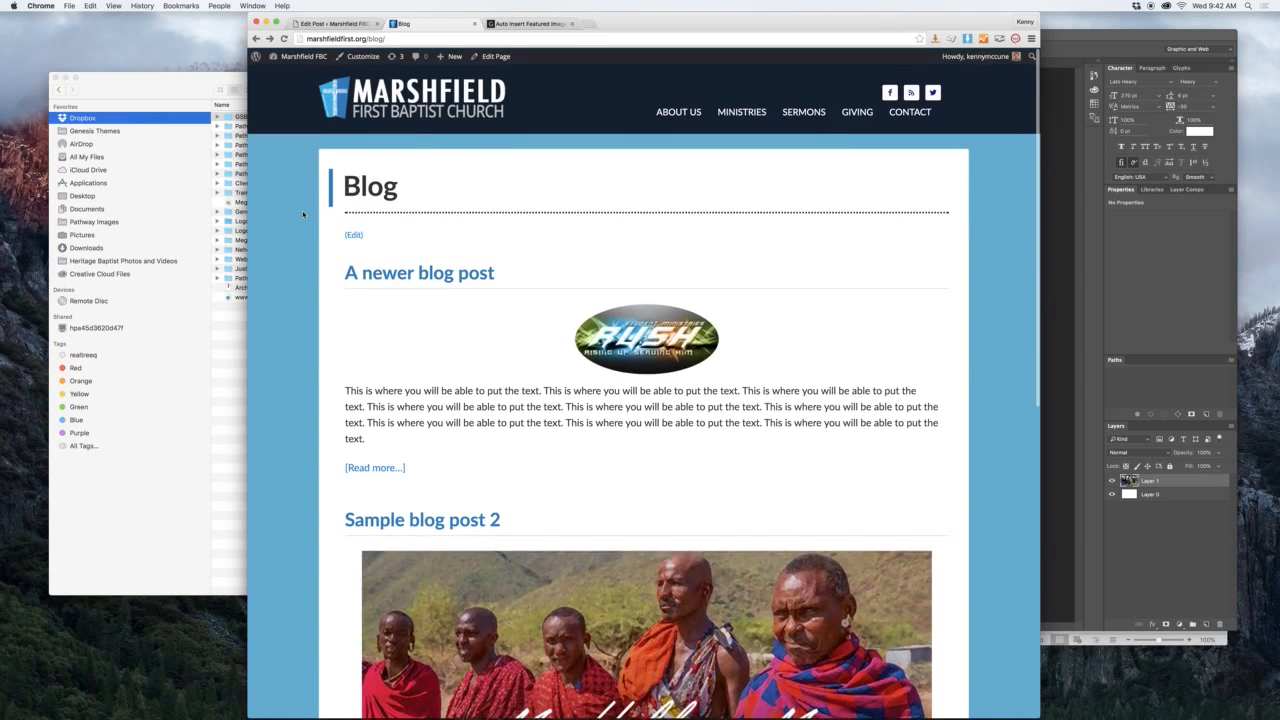
# Step: Revisit the new post's editor and review all the entries on the live blog page
pyautogui.click(348, 28)
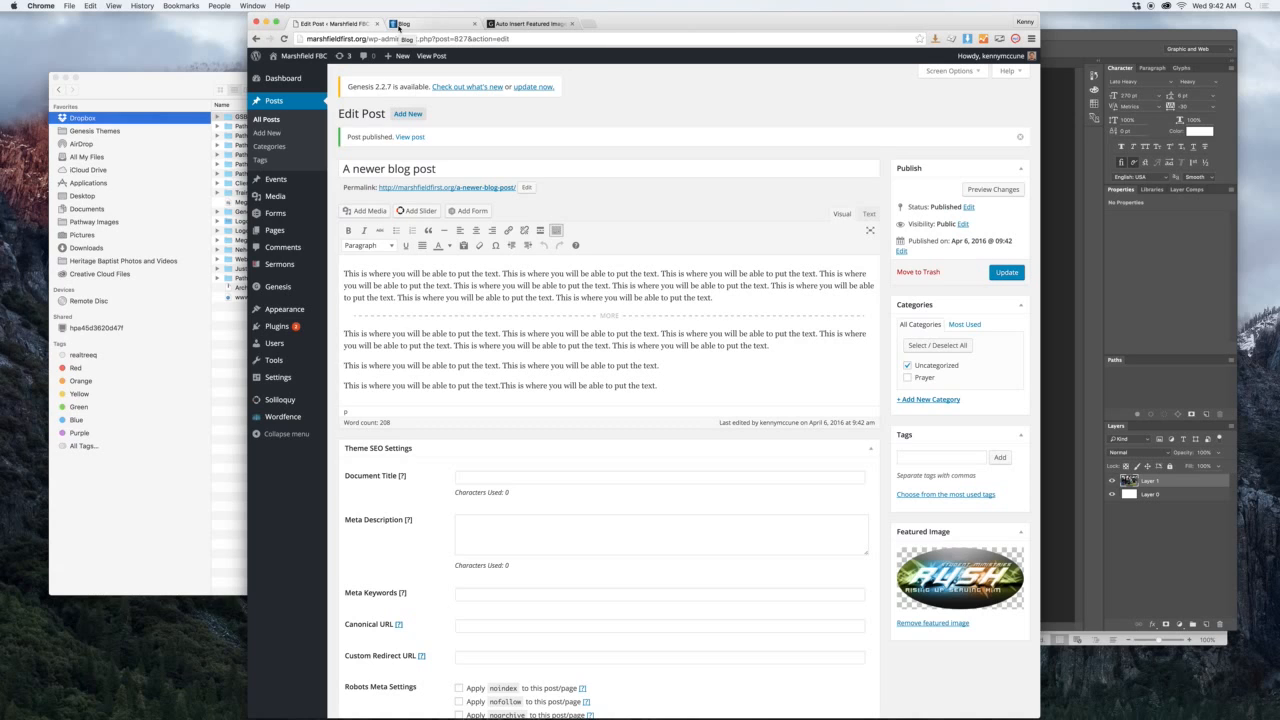
pyautogui.scroll(-5, 350, 168)
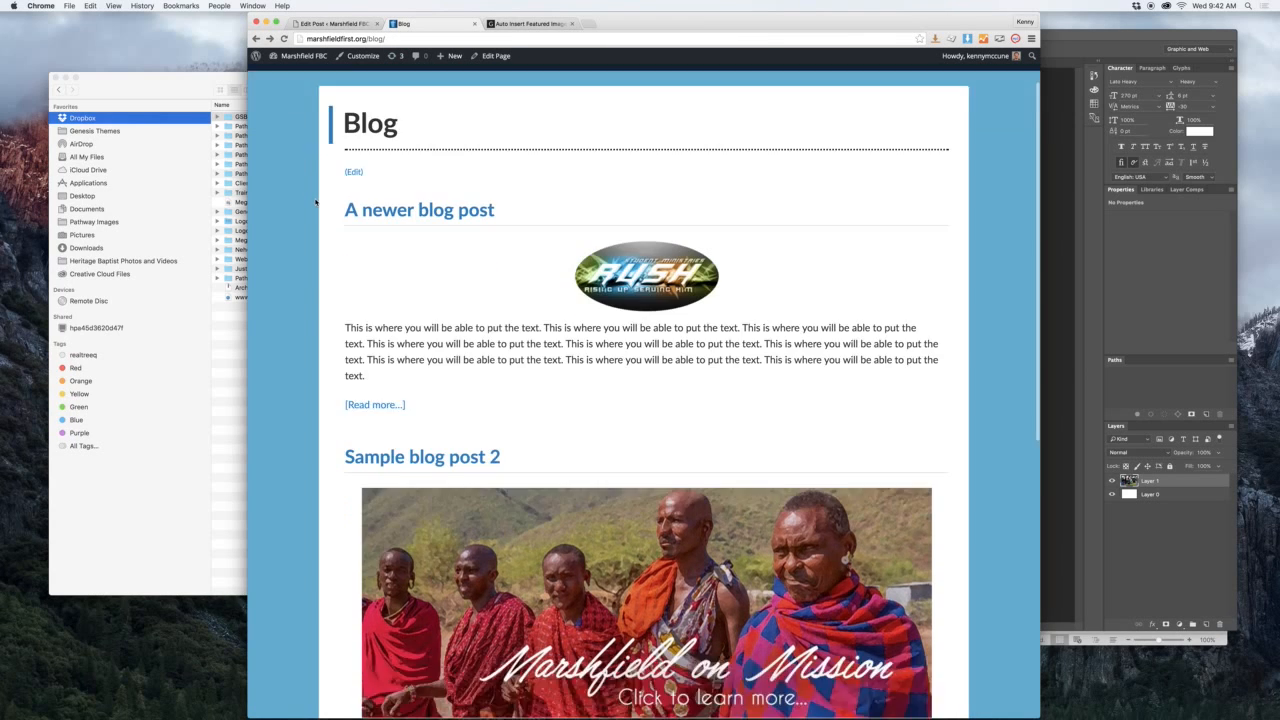
pyautogui.scroll(3, 315, 195)
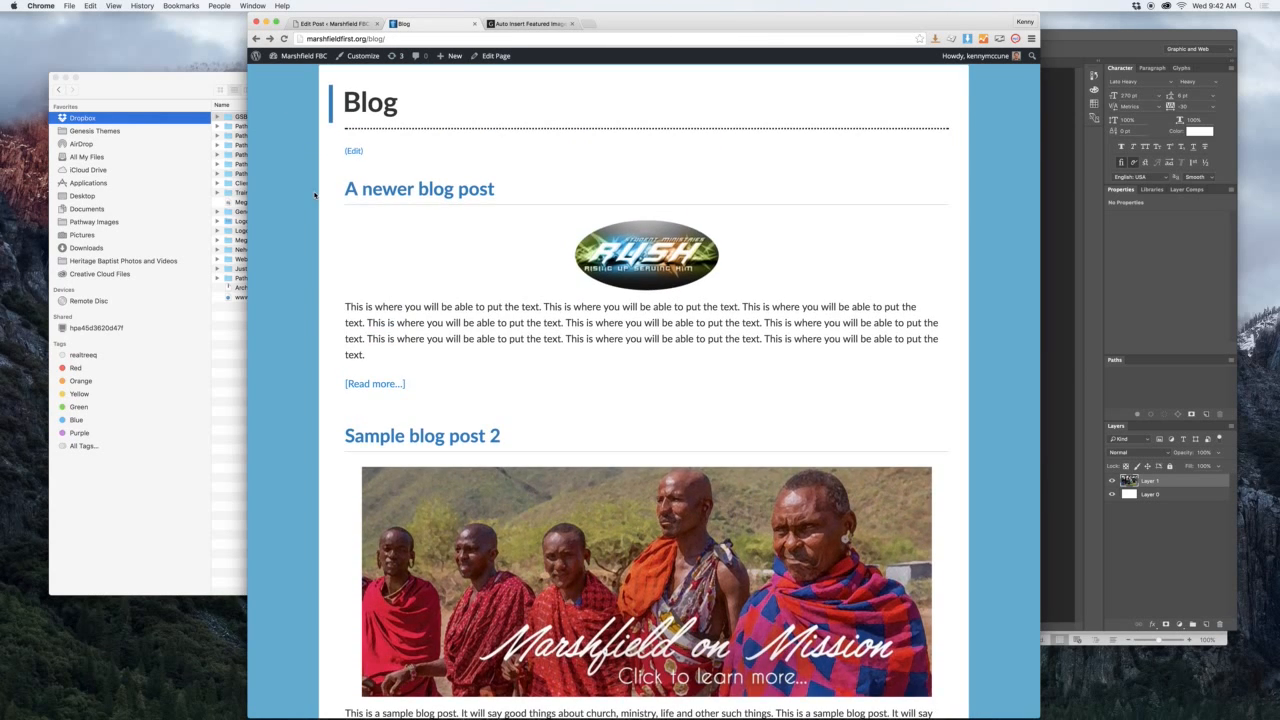
pyautogui.scroll(-5, 454, 428)
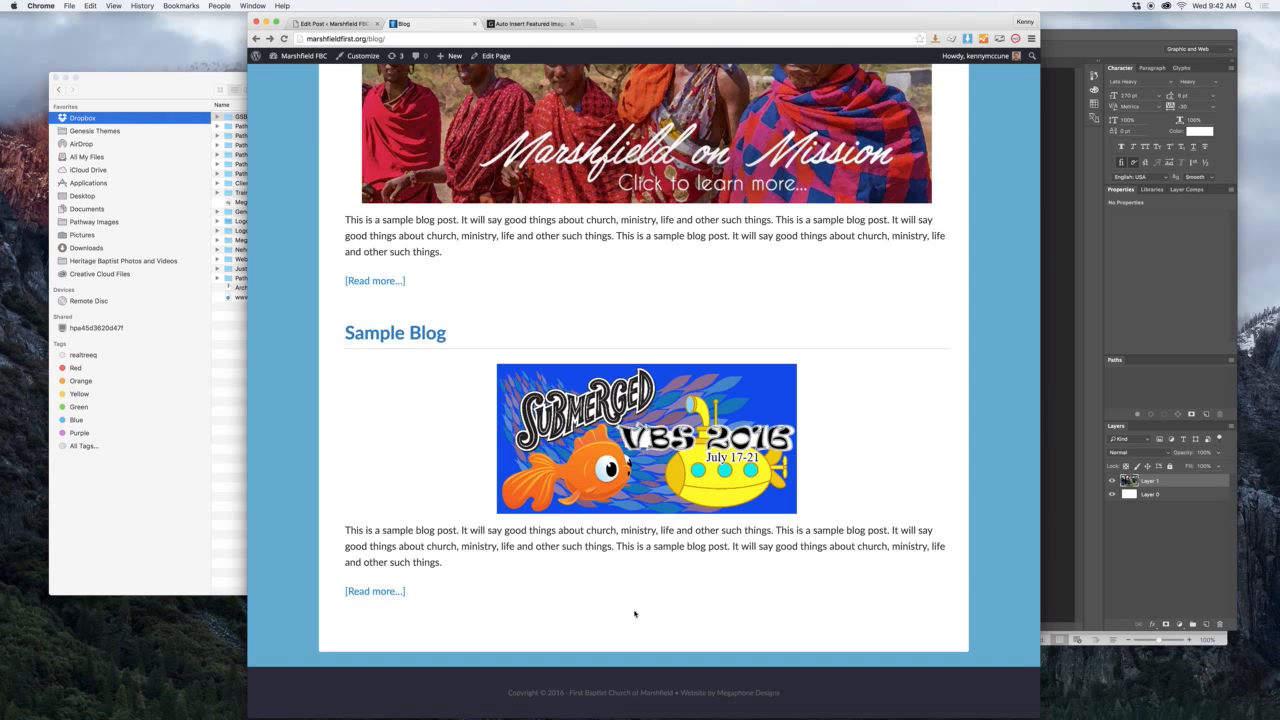
pyautogui.scroll(15, 634, 610)
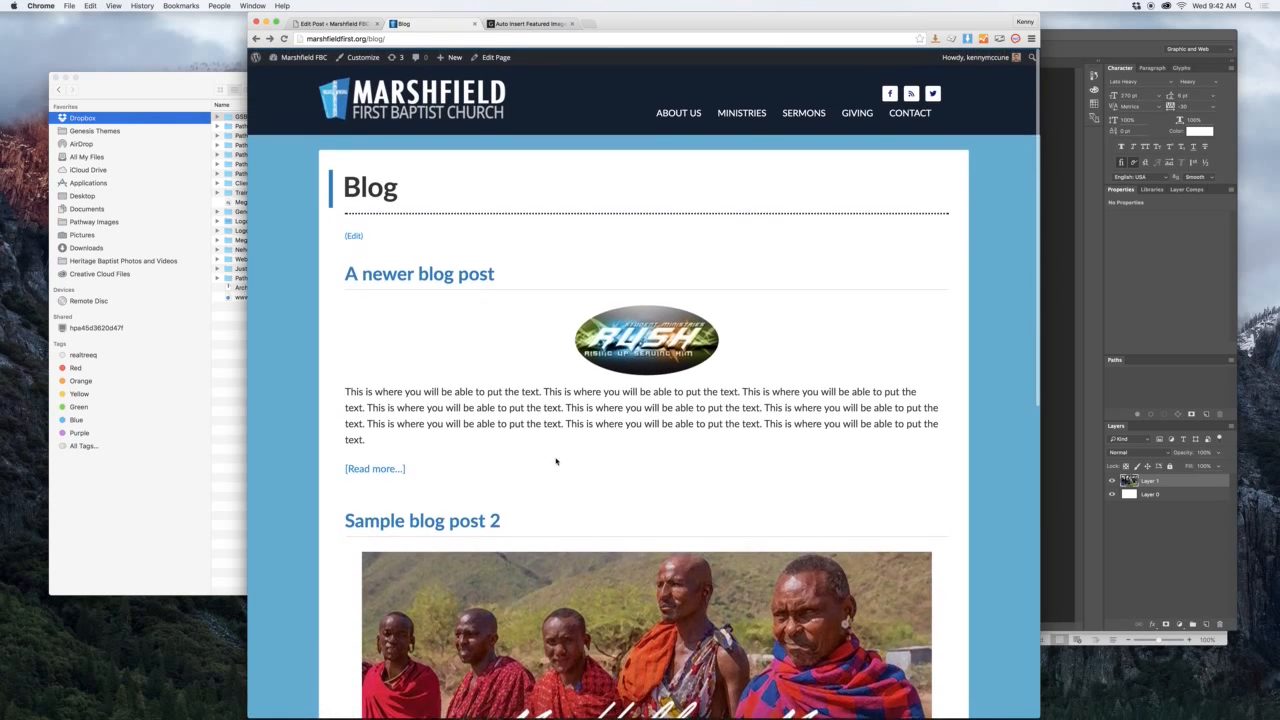